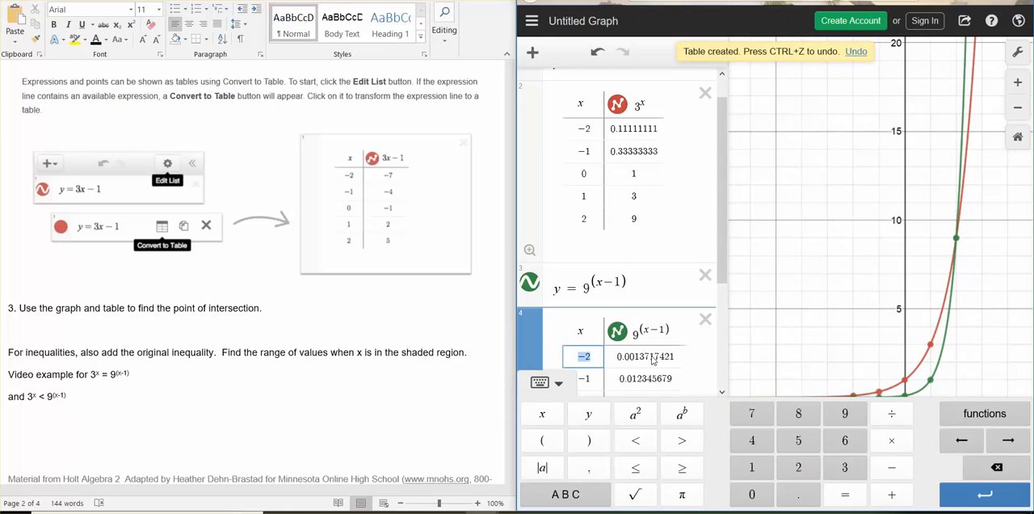
Compare the value tables of y = 3^x and y = 9^(x-1) with the graph to find their point of intersection.
{"action": "scroll", "coordinate": [669, 183], "scroll_direction": "up", "scroll_amount": 1}
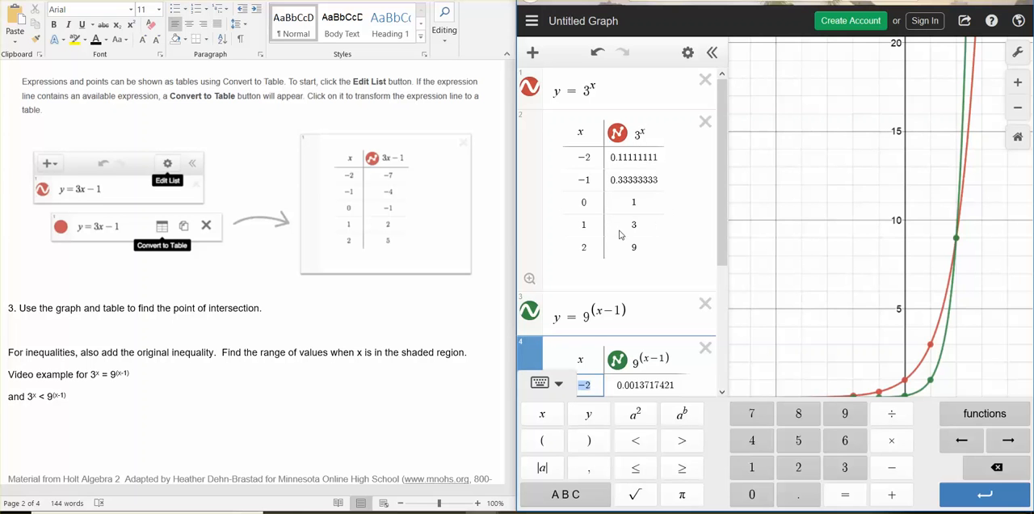
{"action": "scroll", "coordinate": [578, 252], "scroll_direction": "down", "scroll_amount": 5}
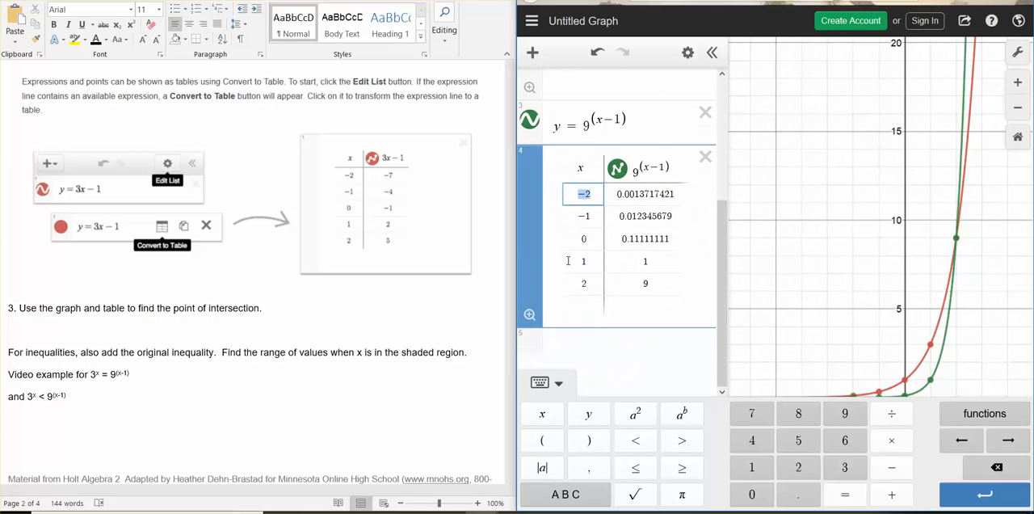
{"action": "scroll", "coordinate": [606, 208], "scroll_direction": "up", "scroll_amount": 3}
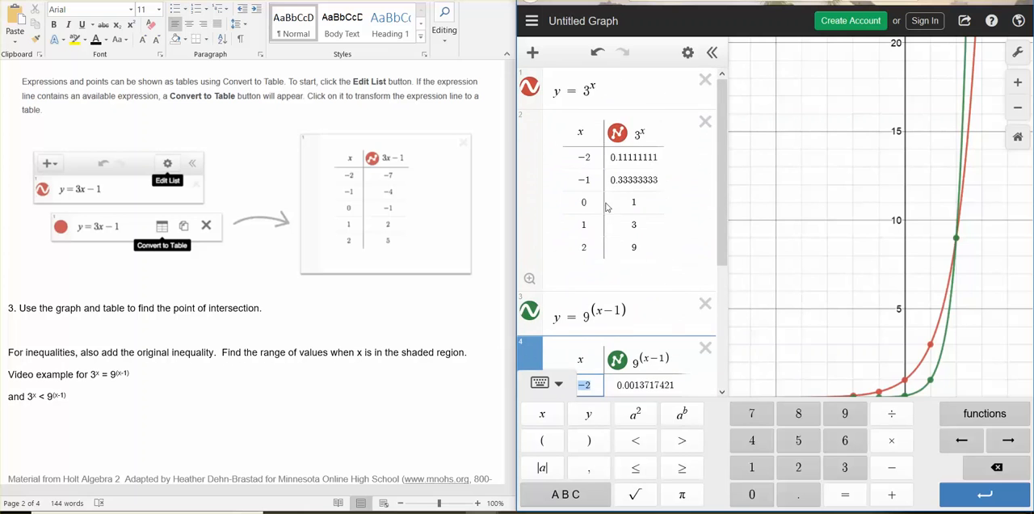
{"action": "scroll", "coordinate": [752, 200], "scroll_direction": "down", "scroll_amount": 2}
{"action": "scroll", "coordinate": [639, 238], "scroll_direction": "down", "scroll_amount": 3}
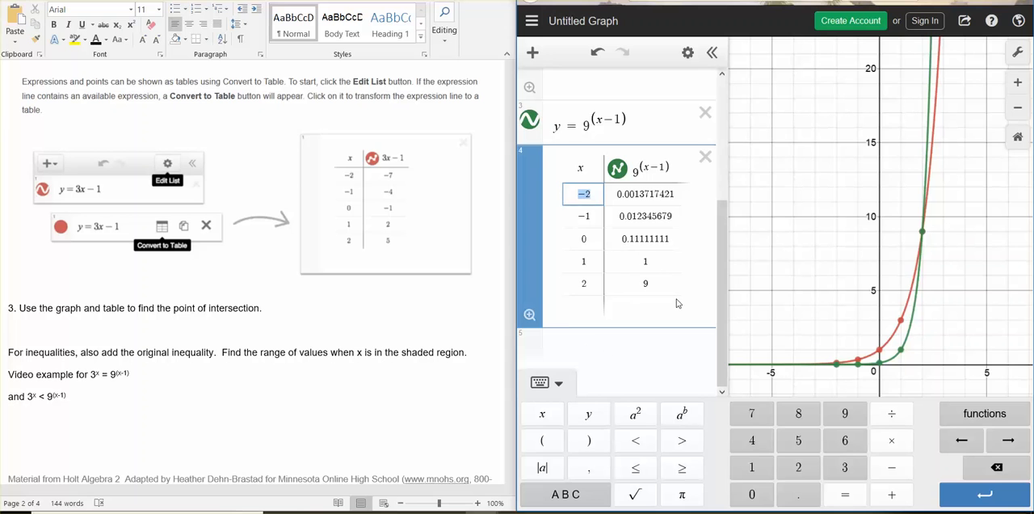
{"action": "left_click", "coordinate": [163, 372]}
{"action": "left_click", "coordinate": [150, 378]}
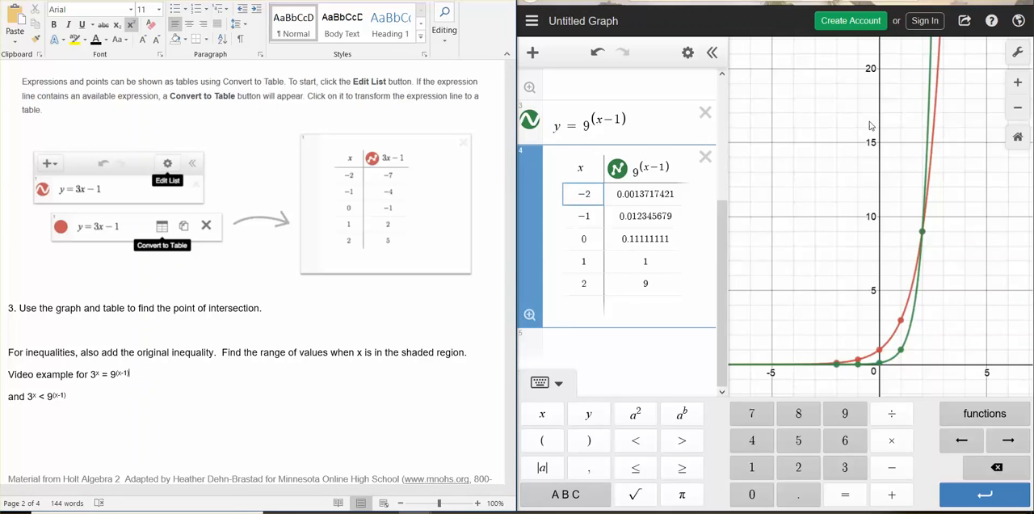
{"action": "scroll", "coordinate": [751, 198], "scroll_direction": "up", "scroll_amount": 2}
{"action": "scroll", "coordinate": [747, 202], "scroll_direction": "down", "scroll_amount": 1}
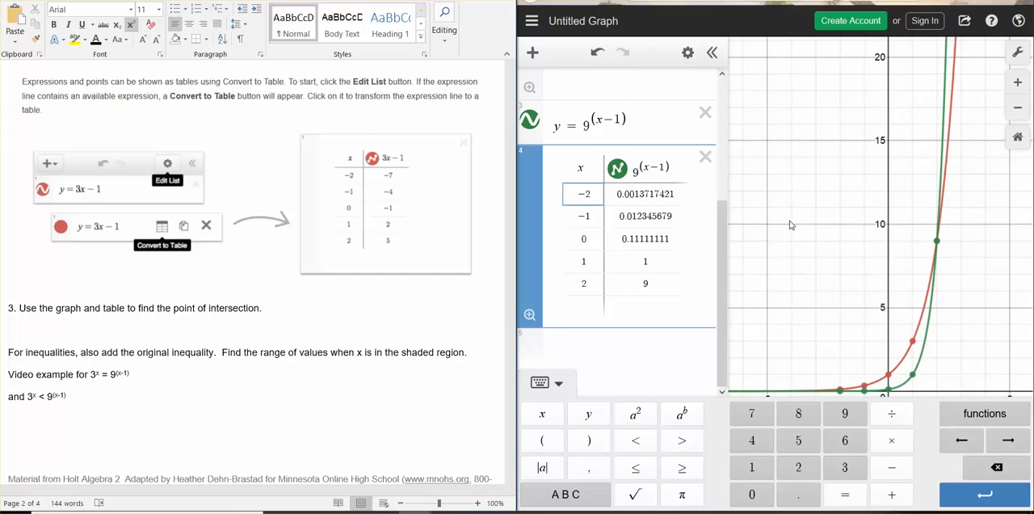
{"action": "scroll", "coordinate": [613, 209], "scroll_direction": "up", "scroll_amount": 5}
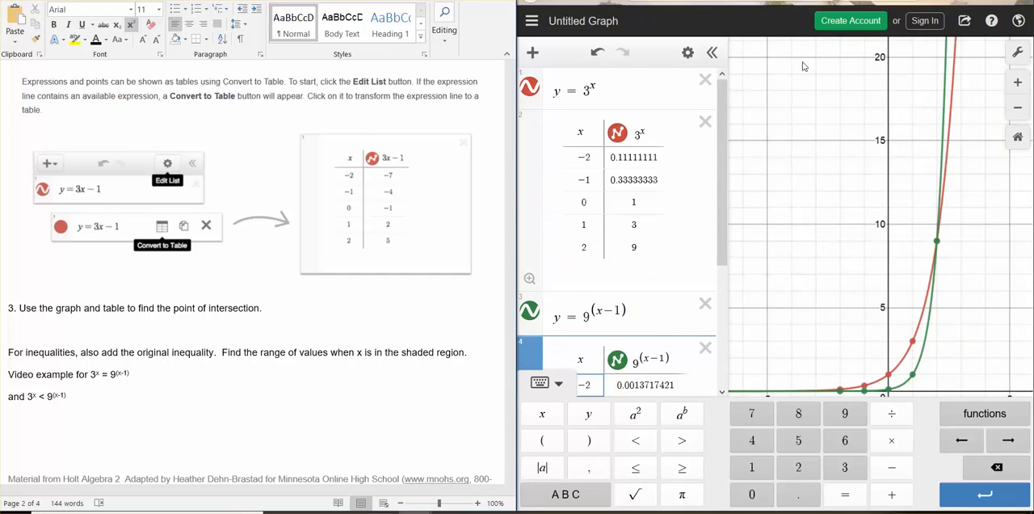
Hide the on-screen keypad and copy the graph's share link.
{"action": "left_click", "coordinate": [543, 383]}
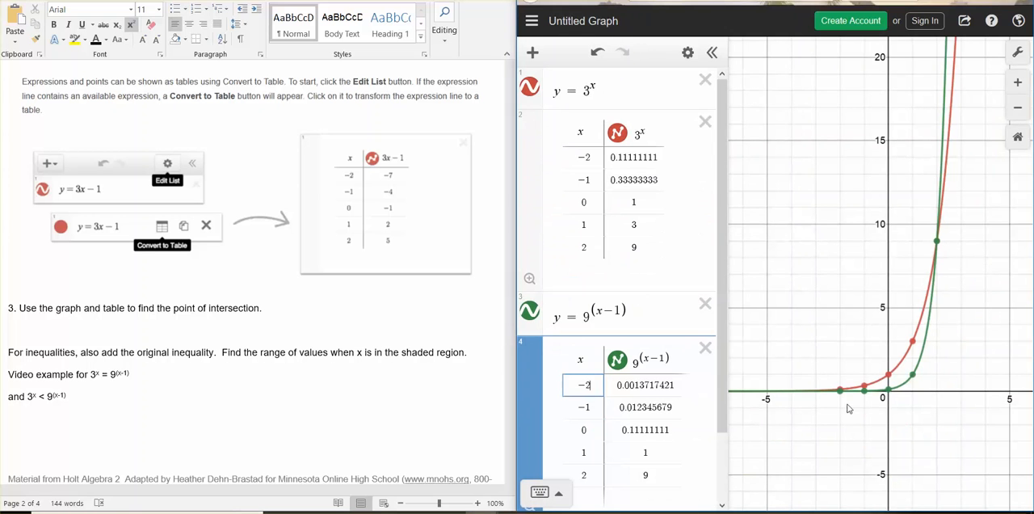
{"action": "left_click", "coordinate": [967, 21]}
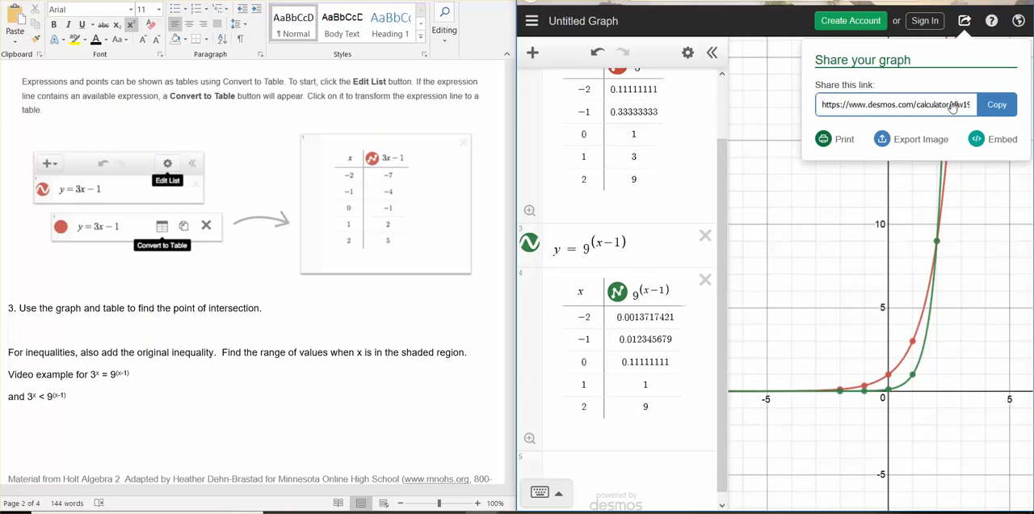
{"action": "left_click", "coordinate": [993, 106]}
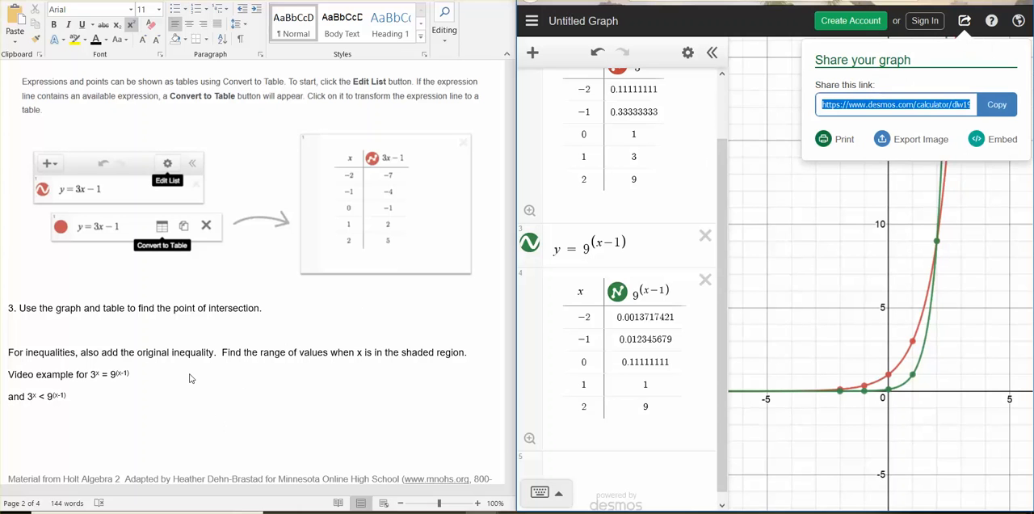
Paste the graph link on a new line below the 3^x = 9^(x-1) example in the Word document and remove its superscript formatting.
{"action": "left_click", "coordinate": [214, 386]}
{"action": "key", "text": "Return"}
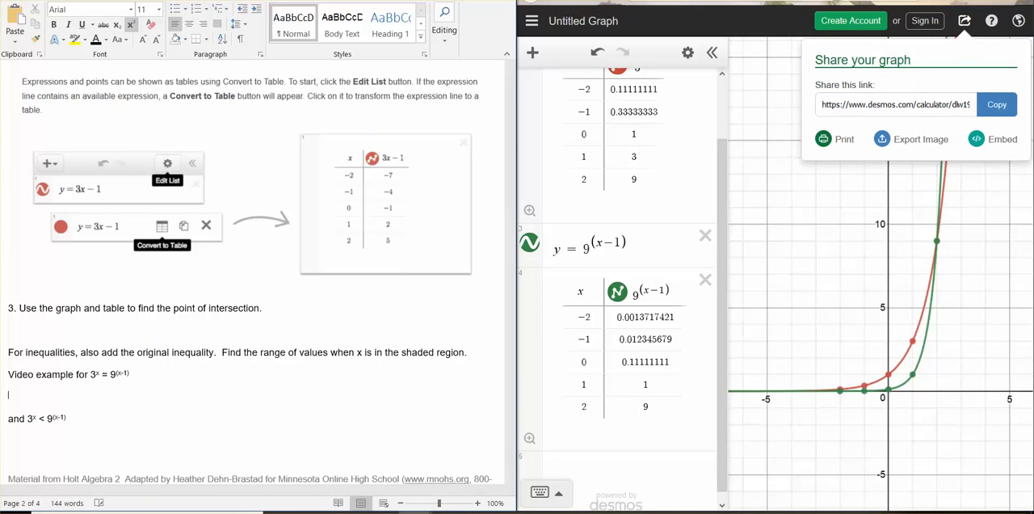
{"action": "key", "text": "ctrl+v"}
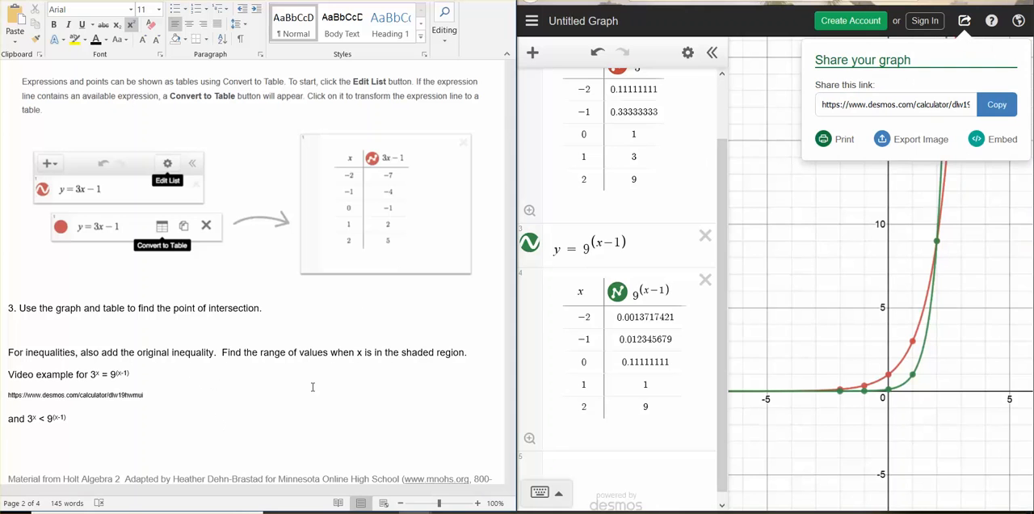
{"action": "key", "text": "Return"}
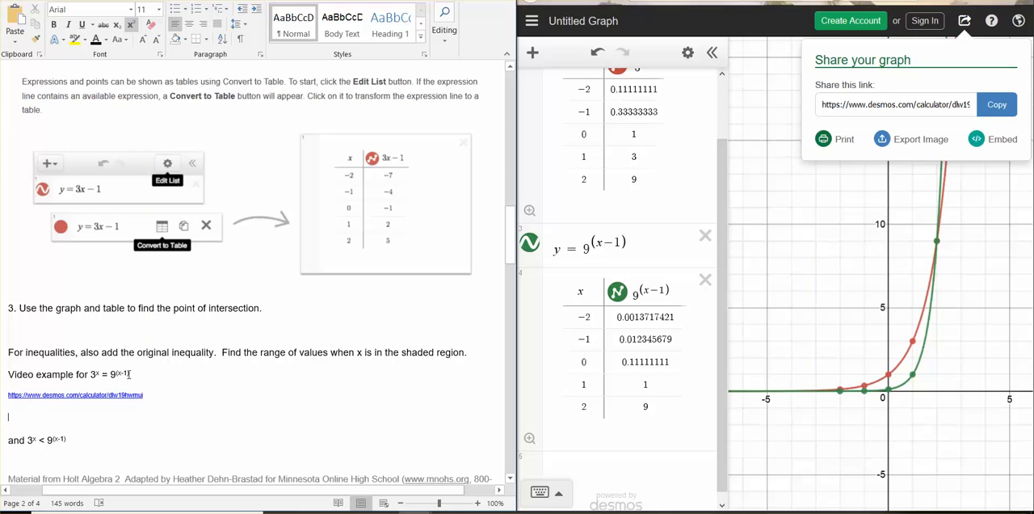
{"action": "left_click_drag", "start_coordinate": [166, 401], "coordinate": [8, 400]}
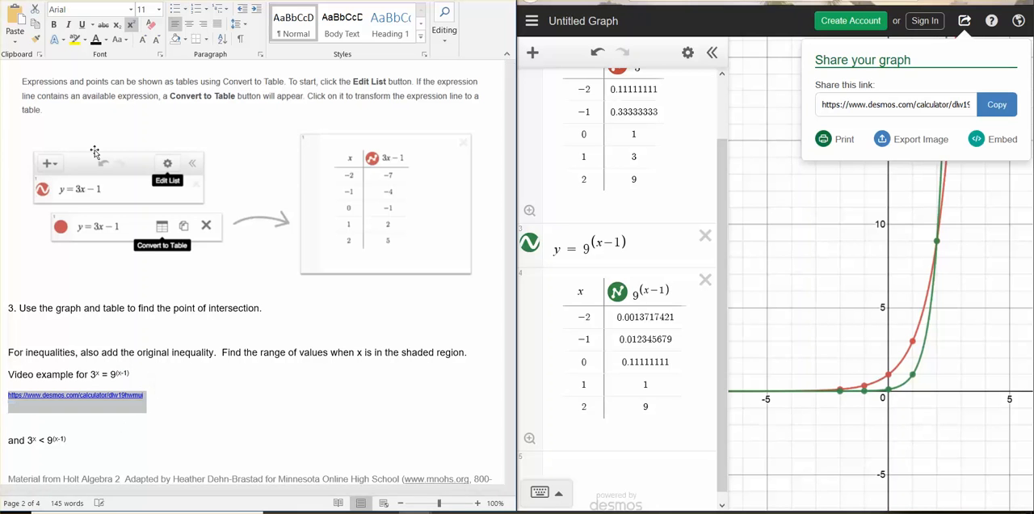
{"action": "left_click", "coordinate": [132, 25]}
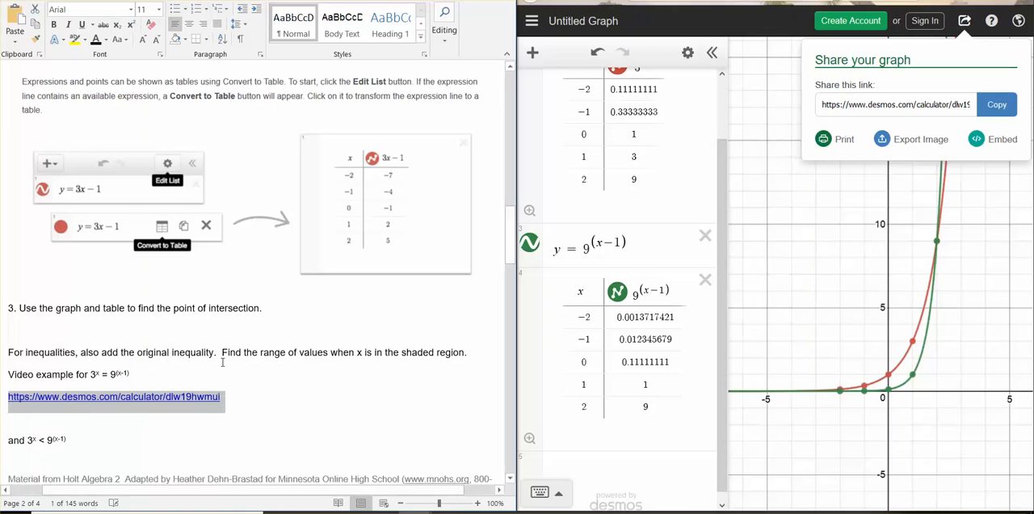
{"action": "left_click", "coordinate": [226, 420]}
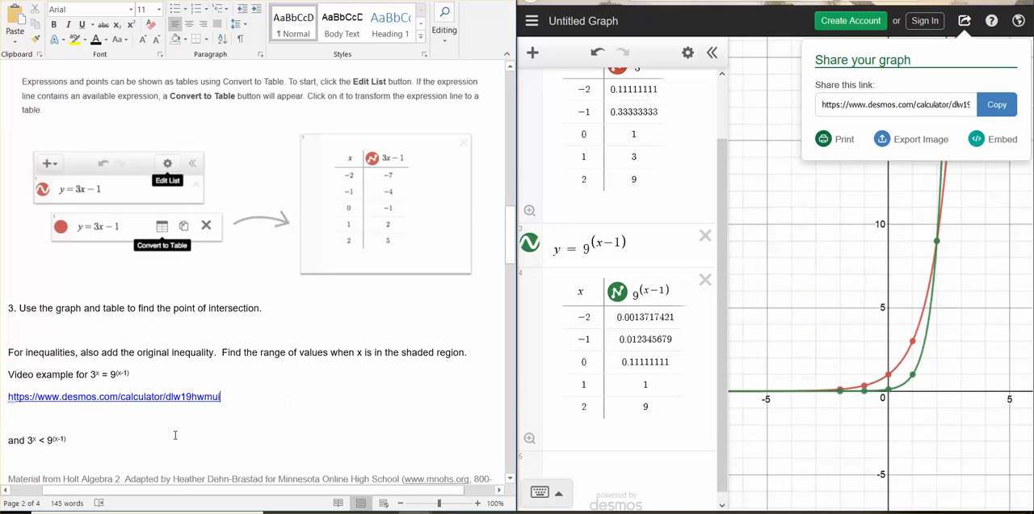
Back in Desmos, close the sharing options and enter the inequality 3^x < 9^(x-1) as a new expression below the tables.
{"action": "scroll", "coordinate": [268, 403], "scroll_direction": "down", "scroll_amount": 1}
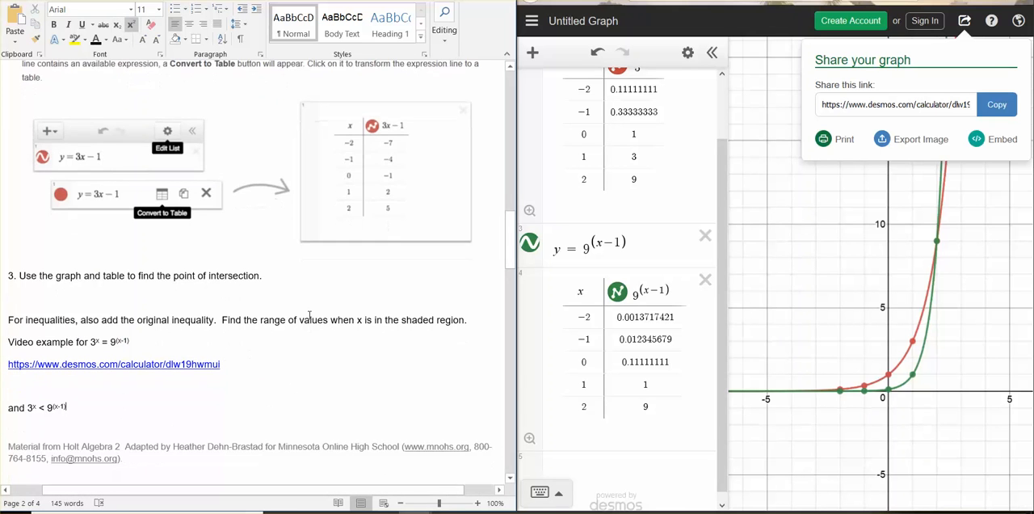
{"action": "scroll", "coordinate": [297, 334], "scroll_direction": "down", "scroll_amount": 1}
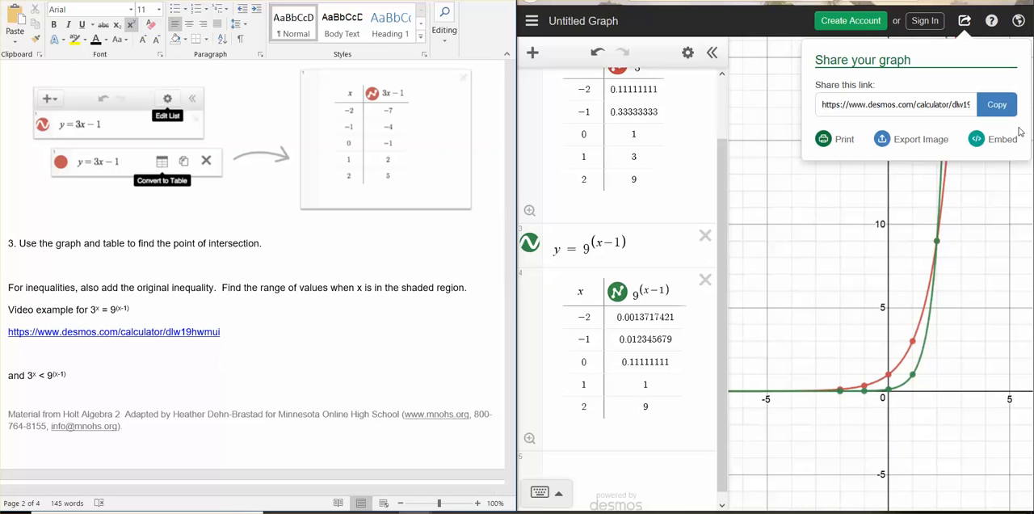
{"action": "left_click", "coordinate": [882, 251]}
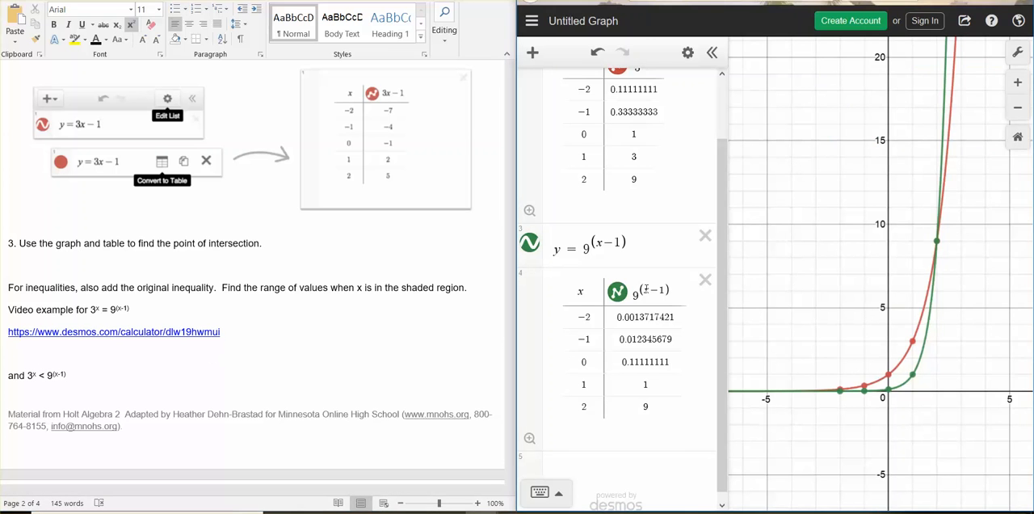
{"action": "scroll", "coordinate": [646, 289], "scroll_direction": "down", "scroll_amount": 1}
{"action": "left_click", "coordinate": [581, 429]}
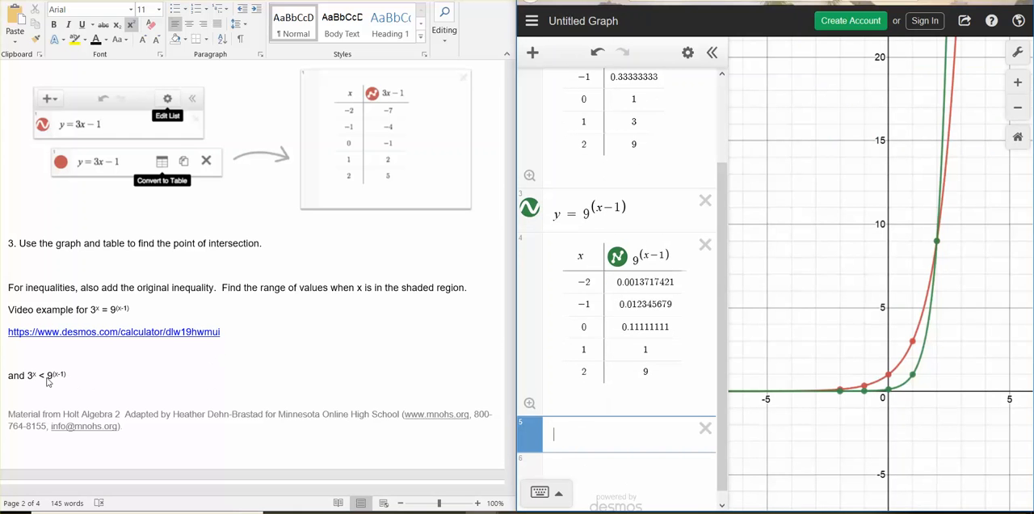
{"action": "type", "text": "3^x"}
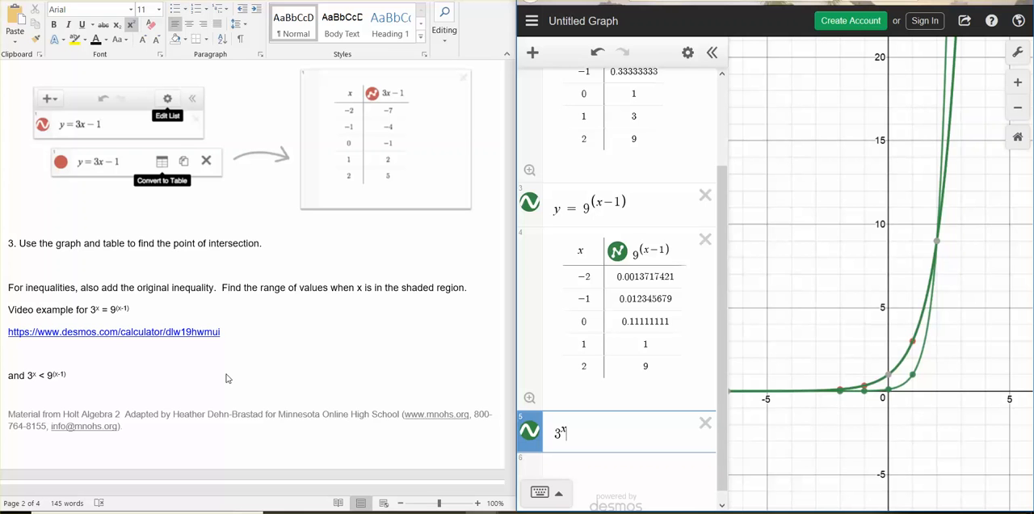
{"action": "type", "text": "<"}
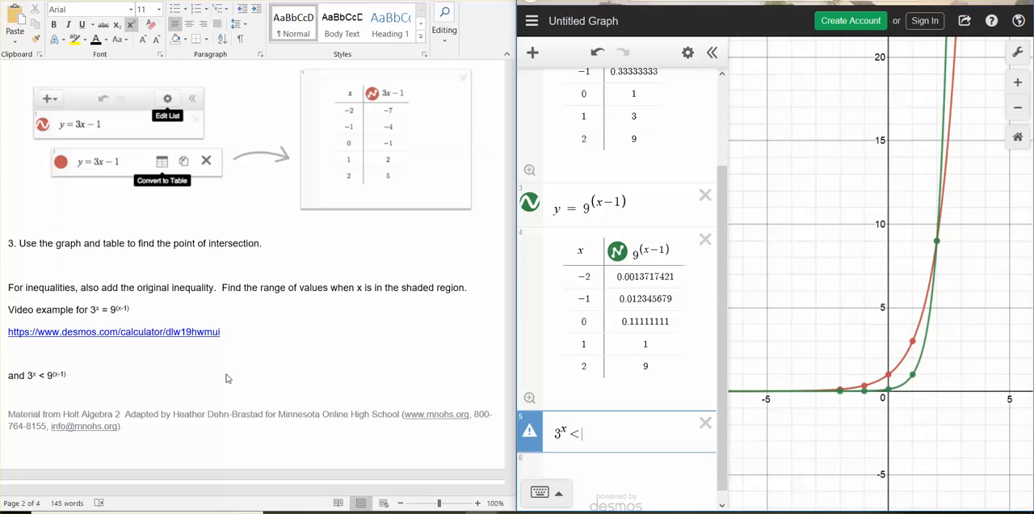
{"action": "type", "text": "9"}
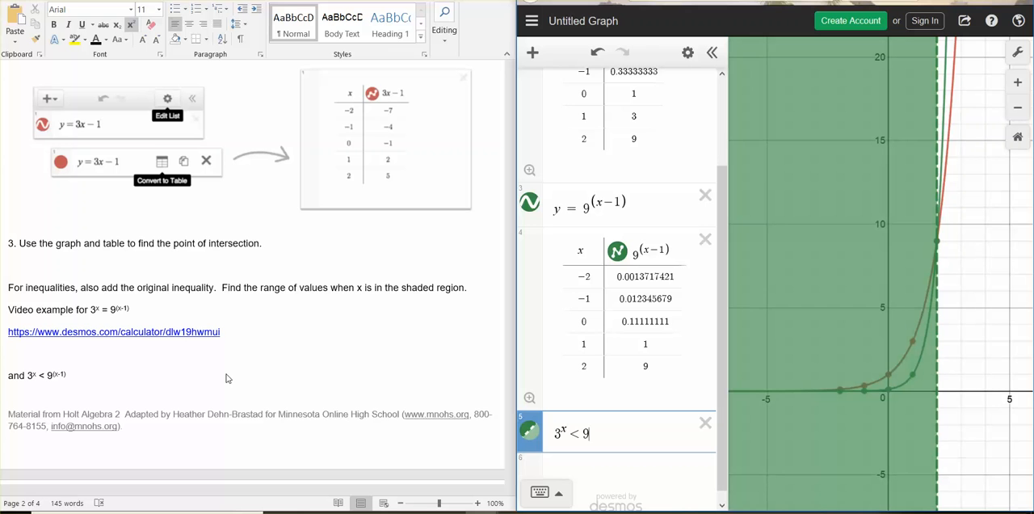
{"action": "type", "text": "^("}
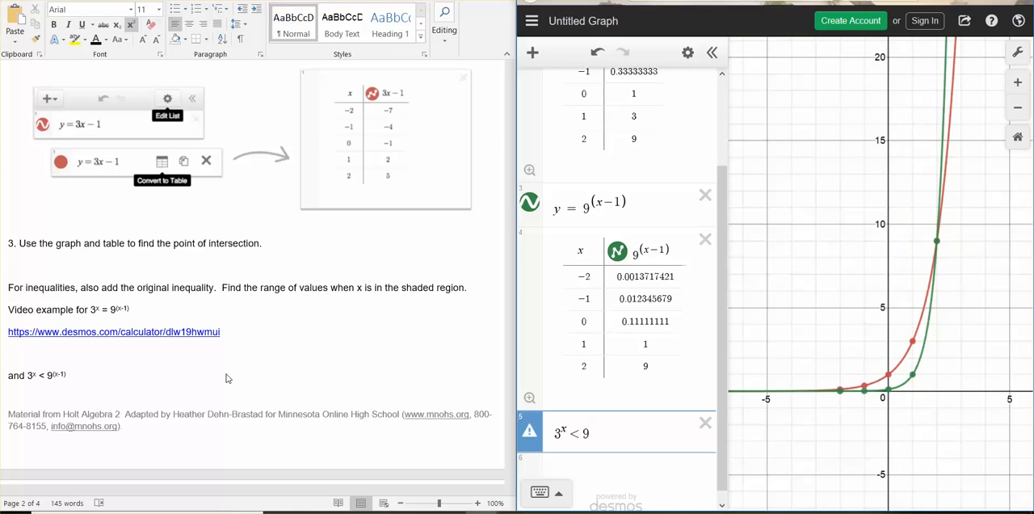
{"action": "type", "text": "x1"}
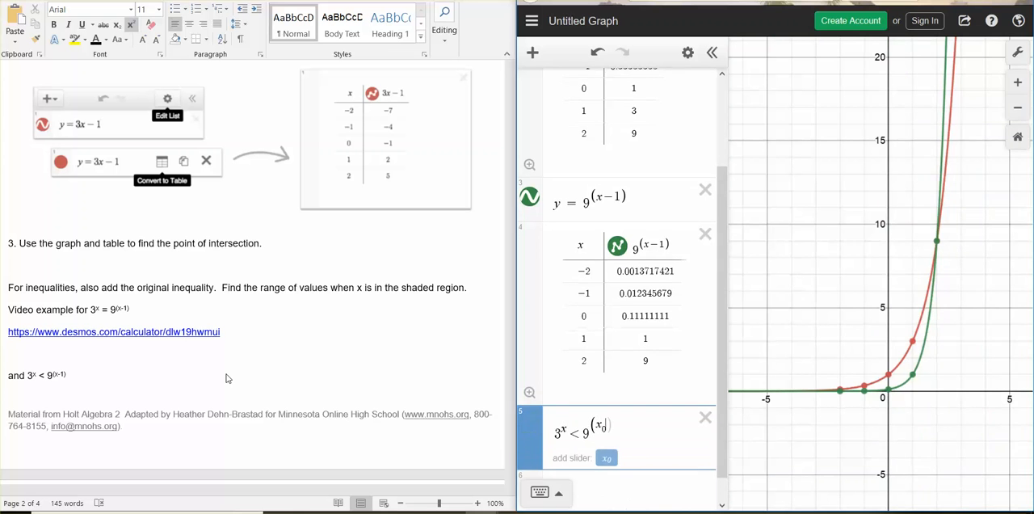
{"action": "key", "text": "BackSpace"}
{"action": "type", "text": "-1"}
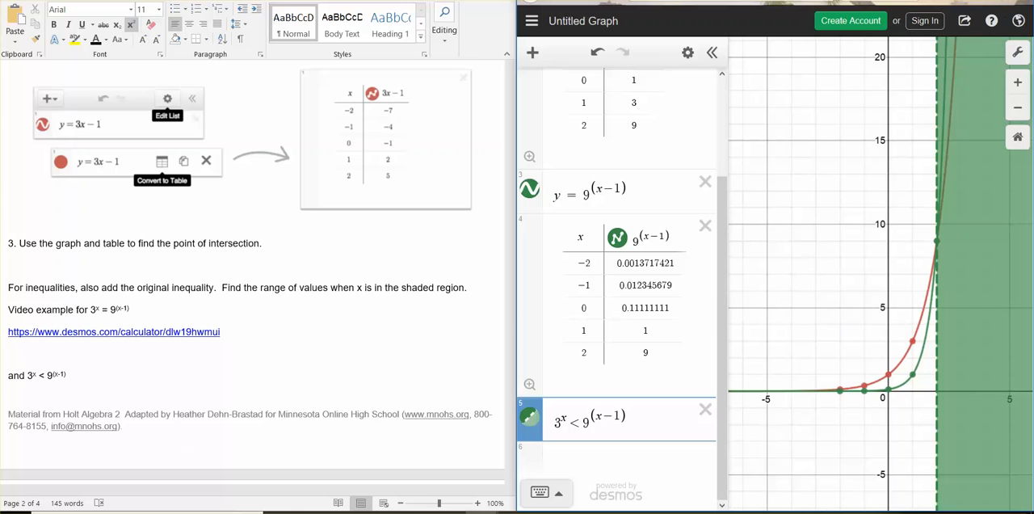
Maximize the graph window and examine the tables and shaded region for the range of x satisfying the inequality.
{"action": "left_click", "coordinate": [996, 1]}
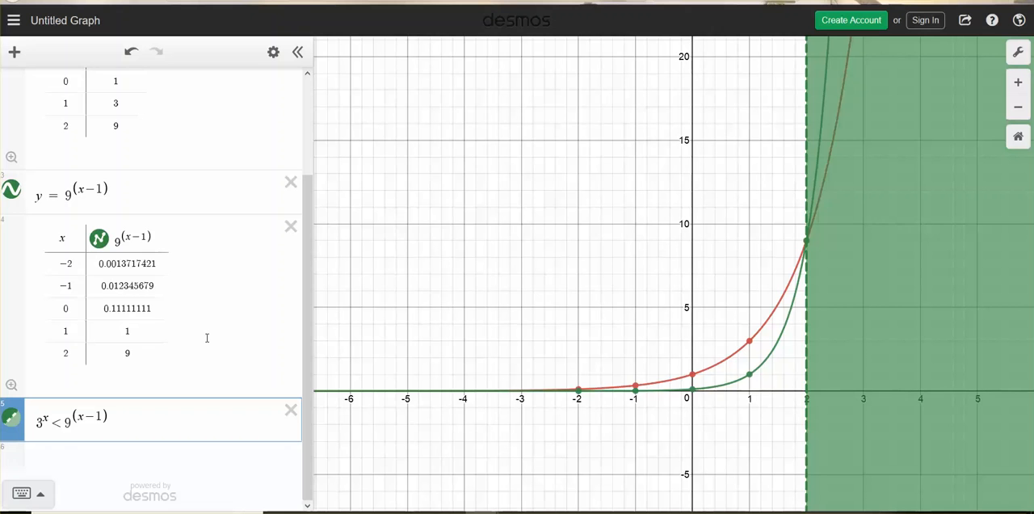
{"action": "scroll", "coordinate": [206, 338], "scroll_direction": "up", "scroll_amount": 3}
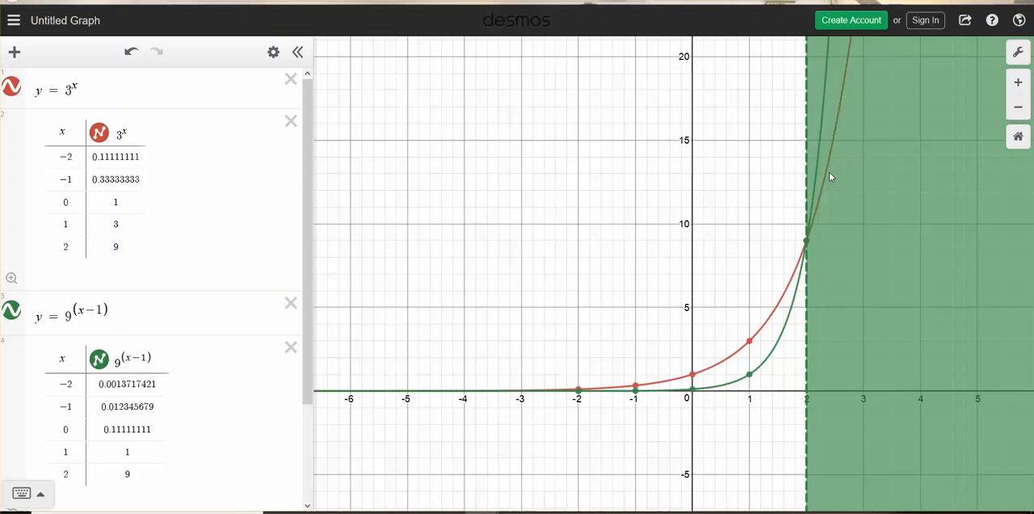
{"action": "scroll", "coordinate": [830, 176], "scroll_direction": "down", "scroll_amount": 1}
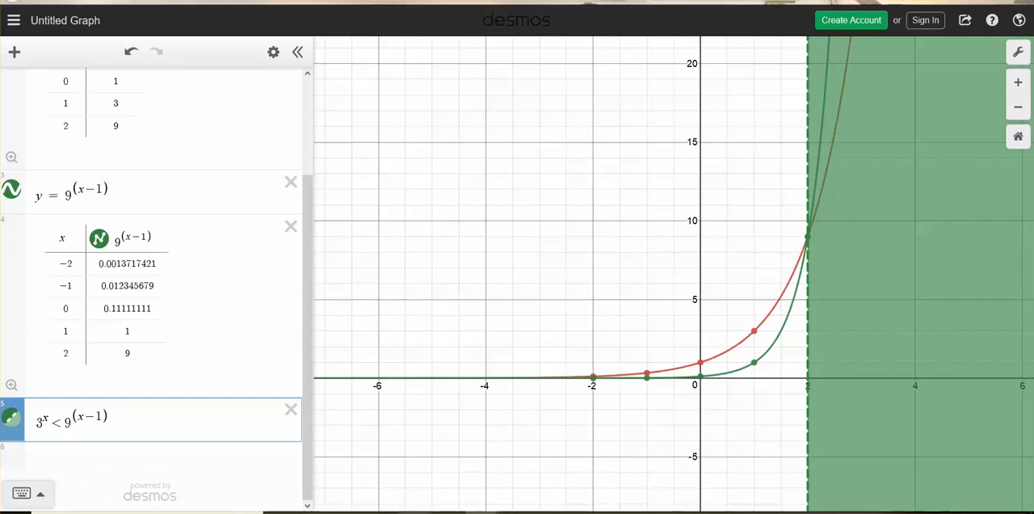
In the Word document, write x > 2 on a new line below 3^x < 9^(x-1) and remove its superscript formatting.
{"action": "mouse_move", "coordinate": [415, 513]}
{"action": "left_click", "coordinate": [1008, 467]}
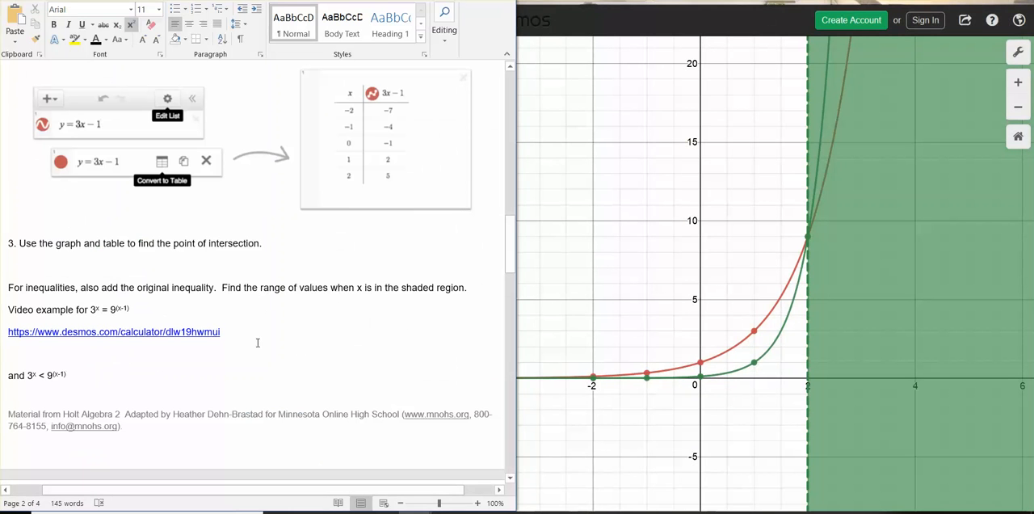
{"action": "key", "text": "Return"}
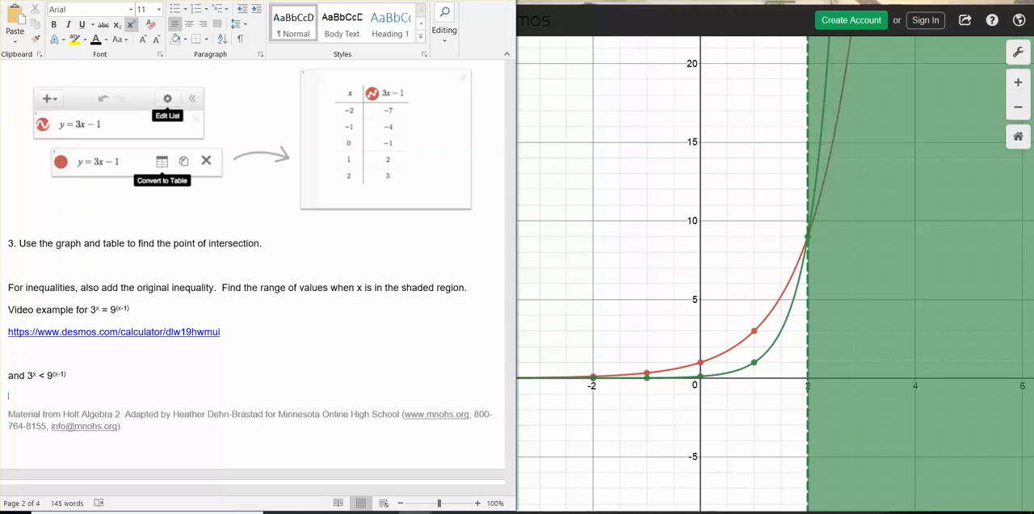
{"action": "type", "text": "x > 2"}
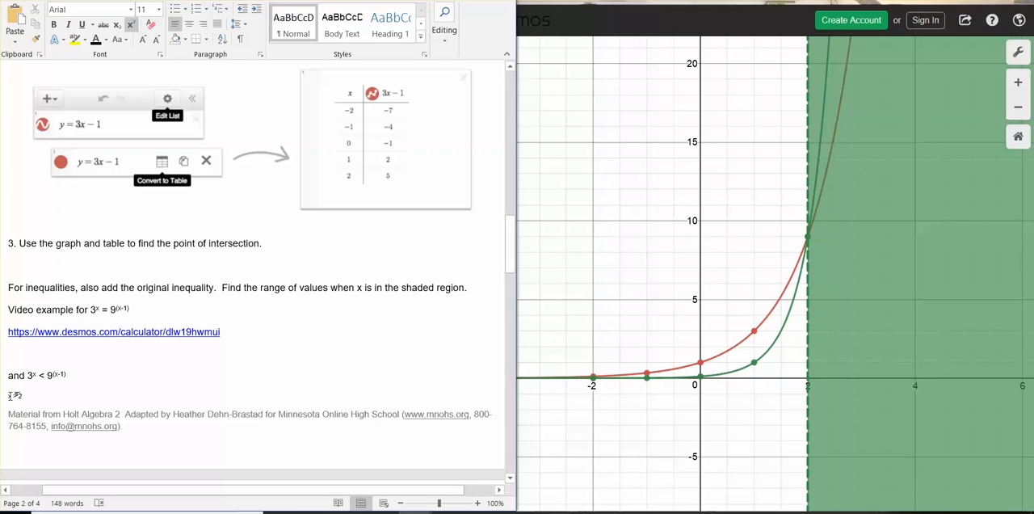
{"action": "left_click", "coordinate": [7, 396]}
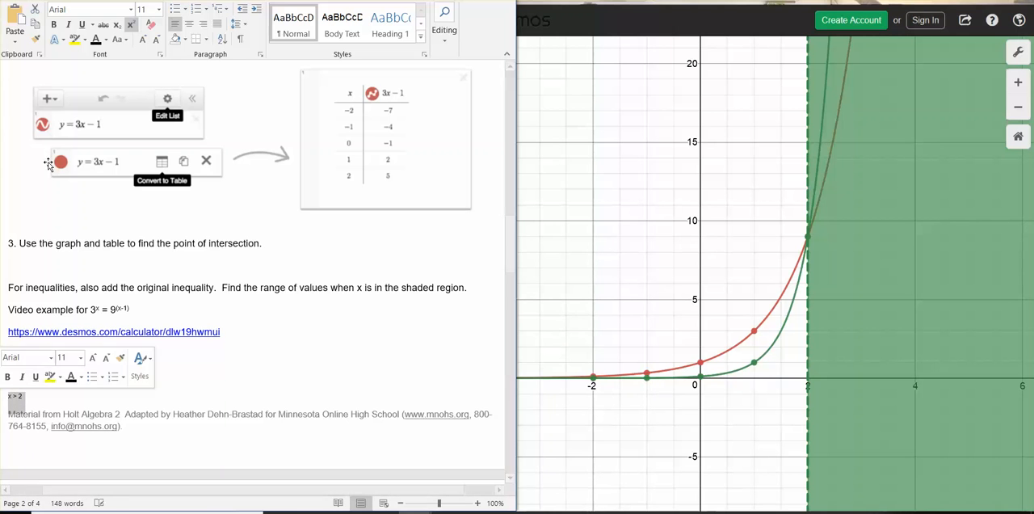
{"action": "left_click", "coordinate": [131, 24]}
{"action": "left_click", "coordinate": [178, 377]}
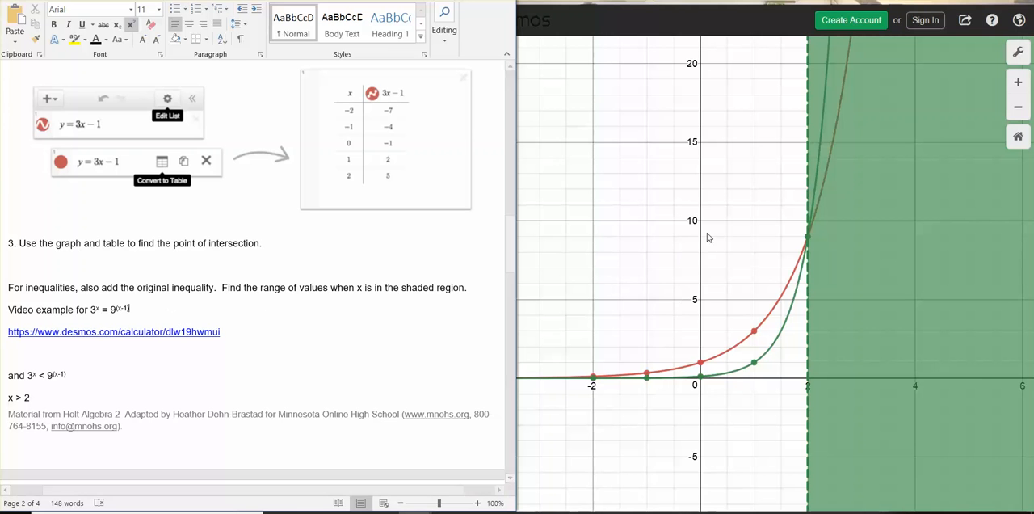
Copy the share link of the graph with the inequality and paste it on a new line below x > 2 in the Word document.
{"action": "left_click", "coordinate": [966, 22]}
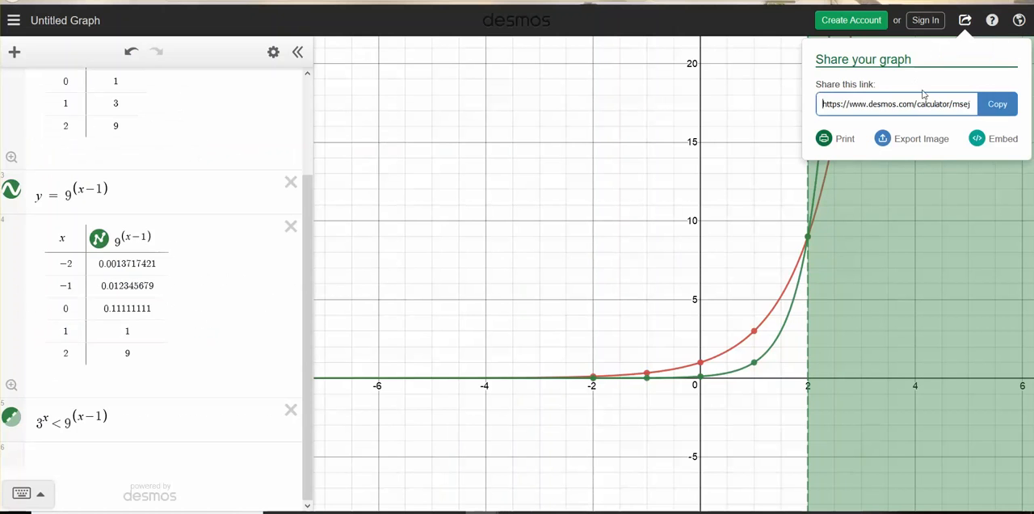
{"action": "left_click", "coordinate": [991, 108]}
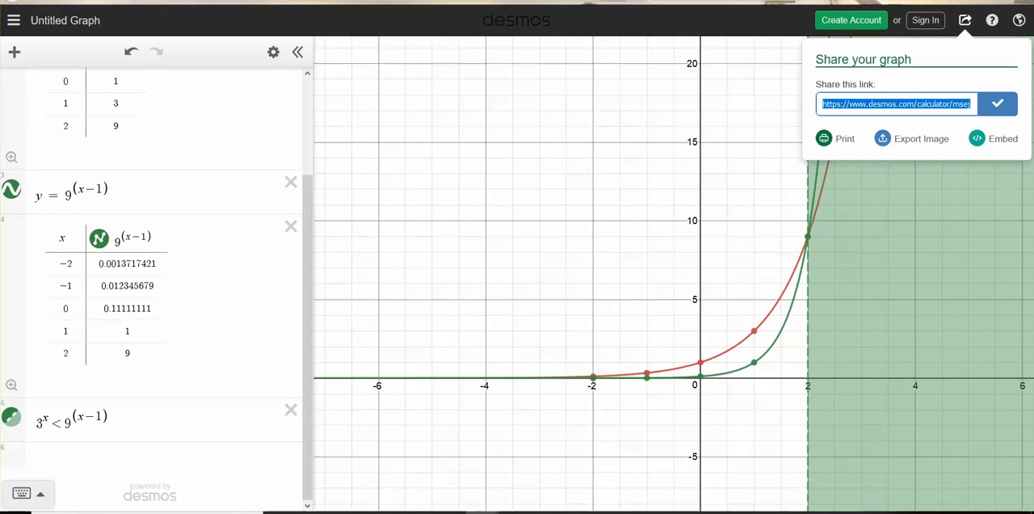
{"action": "left_click", "coordinate": [415, 512]}
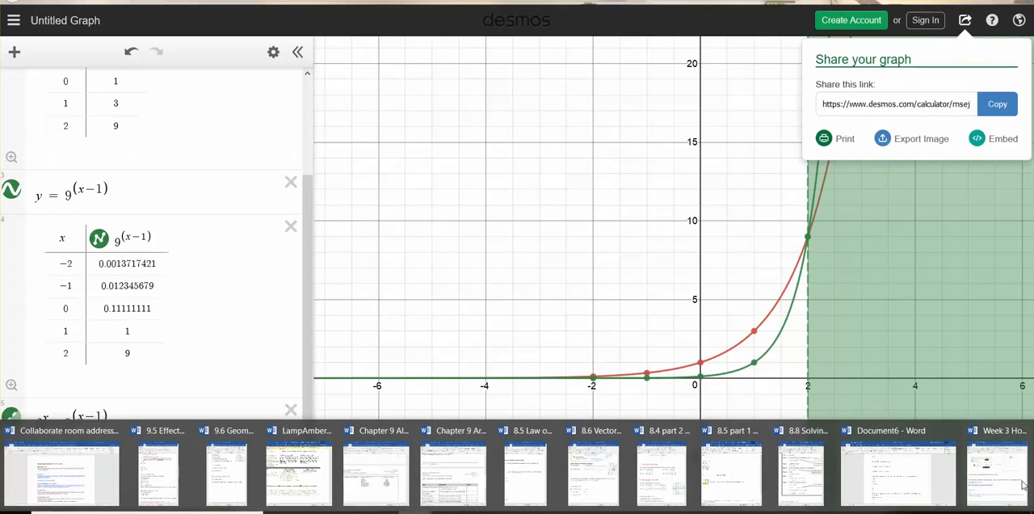
{"action": "left_click", "coordinate": [994, 469]}
{"action": "left_click", "coordinate": [48, 397]}
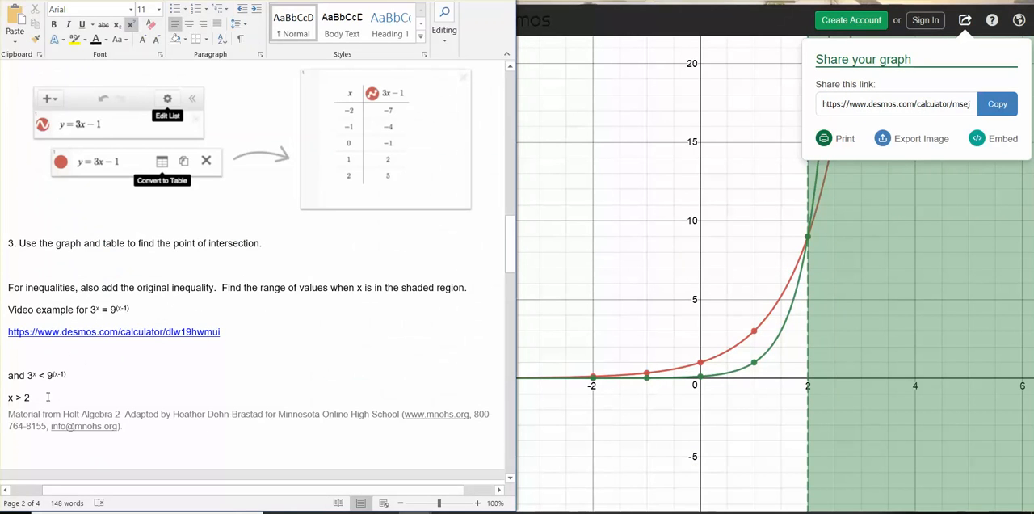
{"action": "key", "text": "Return"}
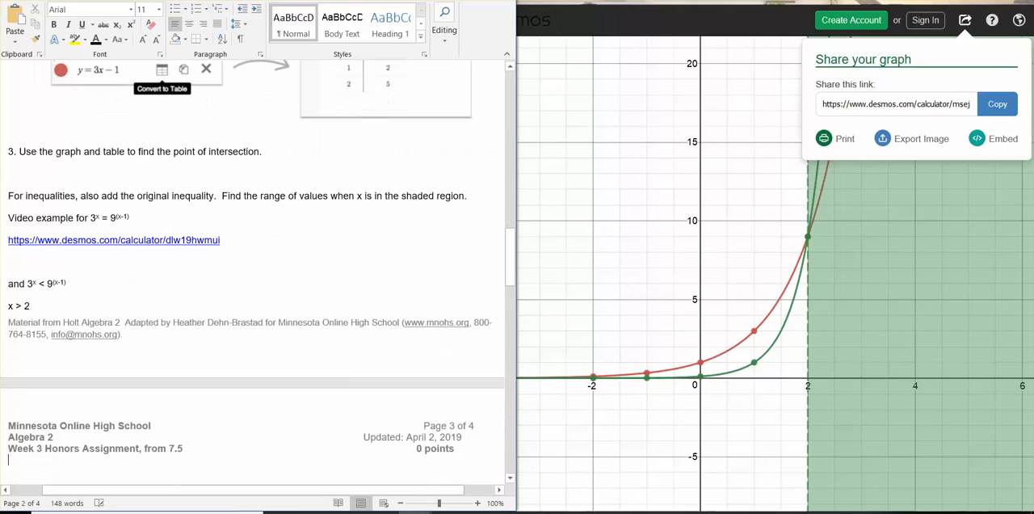
{"action": "type", "text": "https://www.desmos.com/calculator/msej7lgbyf"}
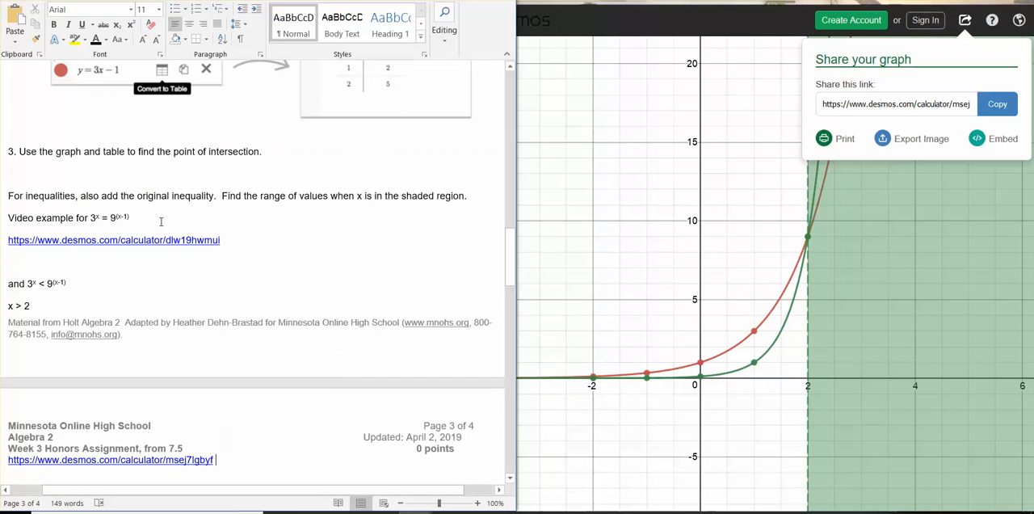
Write x = 2 on the blank line below the first graph link and remove its superscript formatting.
{"action": "left_click", "coordinate": [242, 222]}
{"action": "left_click", "coordinate": [40, 255]}
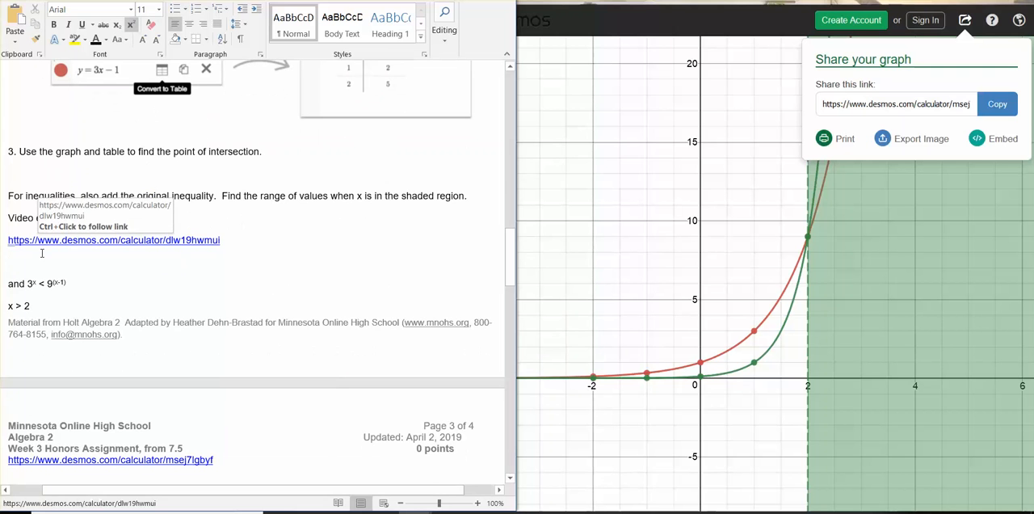
{"action": "type", "text": "x = 2"}
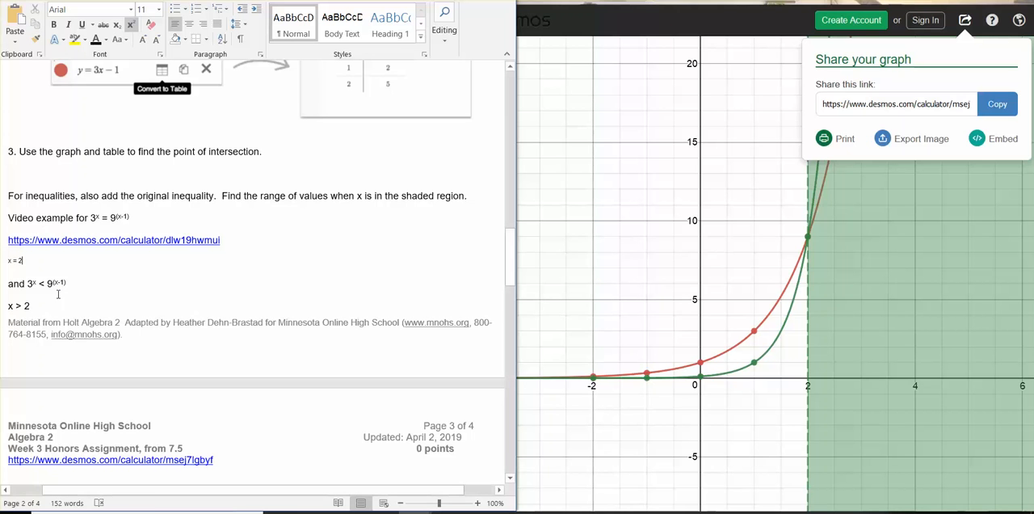
{"action": "left_click_drag", "start_coordinate": [35, 256], "coordinate": [5, 260]}
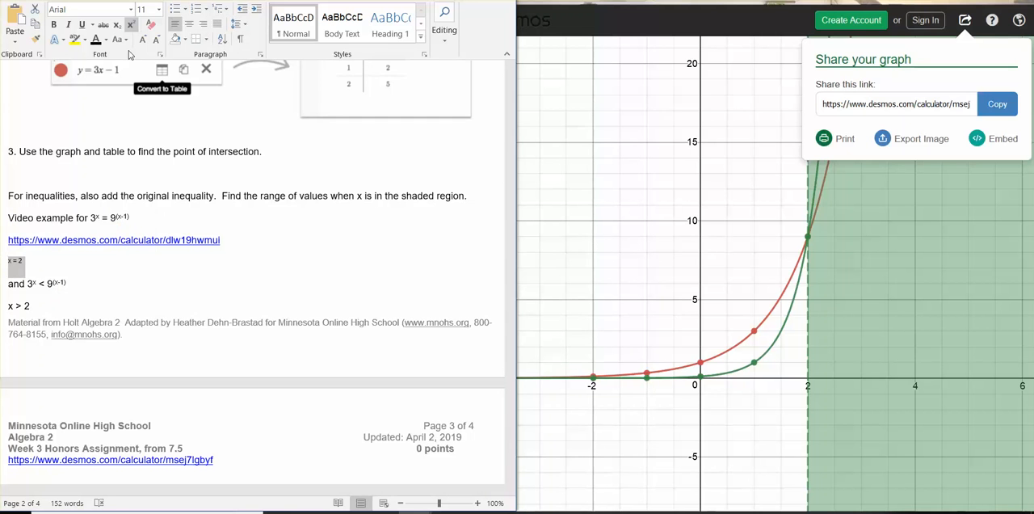
{"action": "left_click", "coordinate": [118, 24]}
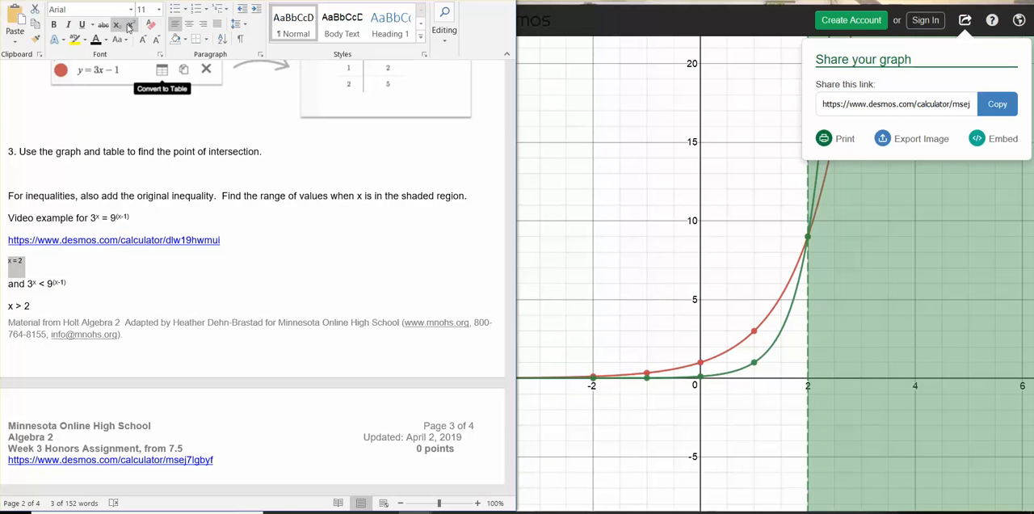
In Desmos, delete the 3^x < 9^(x-1) inequality, both tables and the y = 9^(x-1) expression.
{"action": "scroll", "coordinate": [250, 269], "scroll_direction": "down", "scroll_amount": 1}
{"action": "scroll", "coordinate": [251, 269], "scroll_direction": "down", "scroll_amount": 14}
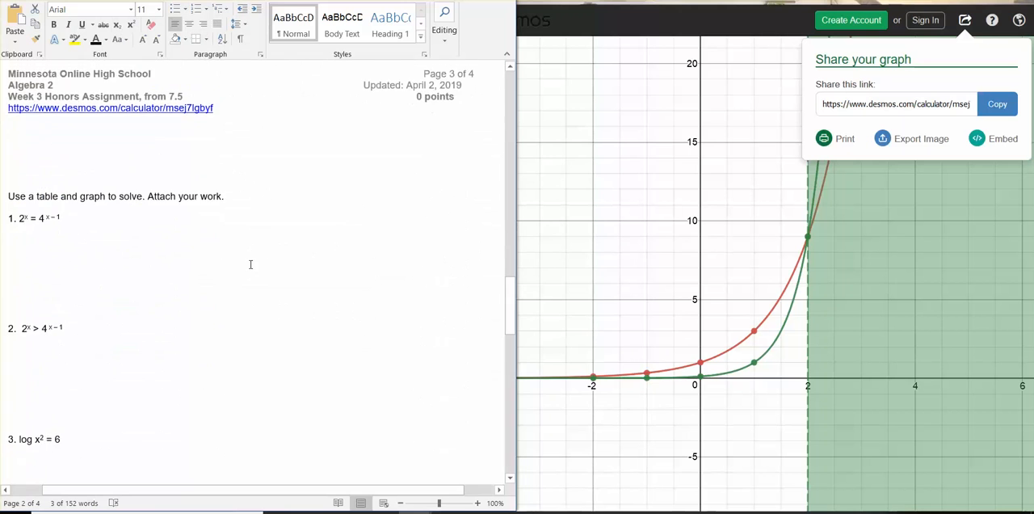
{"action": "scroll", "coordinate": [251, 265], "scroll_direction": "down", "scroll_amount": 2}
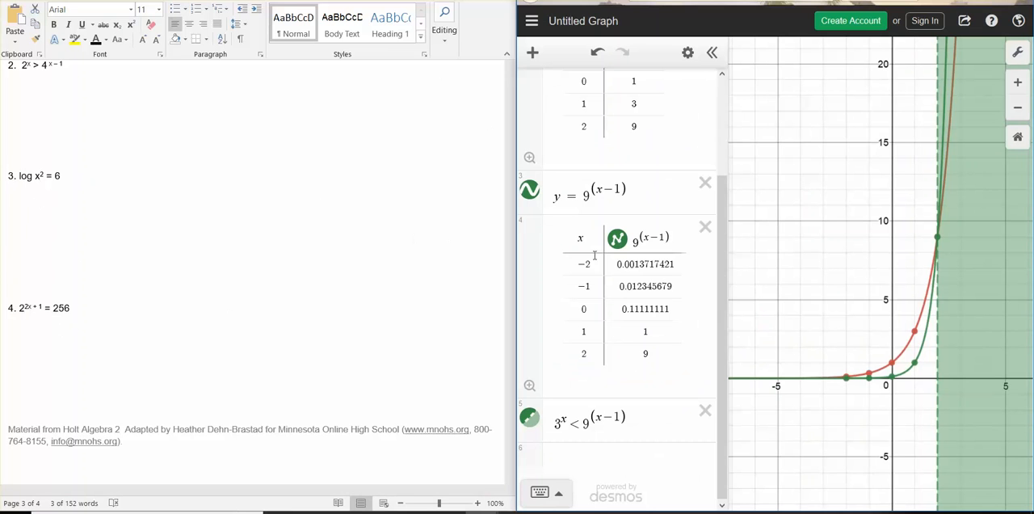
{"action": "scroll", "coordinate": [595, 255], "scroll_direction": "up", "scroll_amount": 3}
{"action": "scroll", "coordinate": [600, 244], "scroll_direction": "down", "scroll_amount": 3}
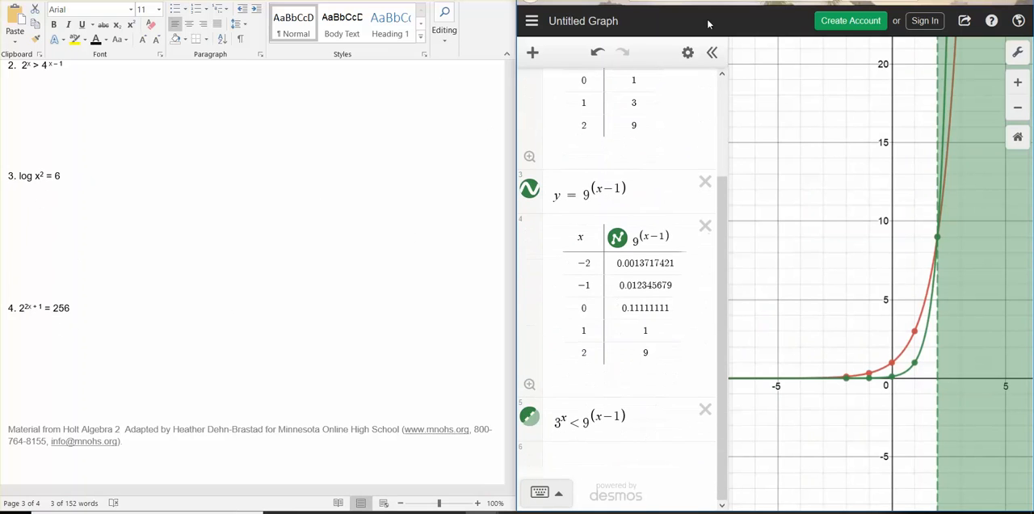
{"action": "left_click", "coordinate": [706, 410]}
{"action": "left_click", "coordinate": [705, 268]}
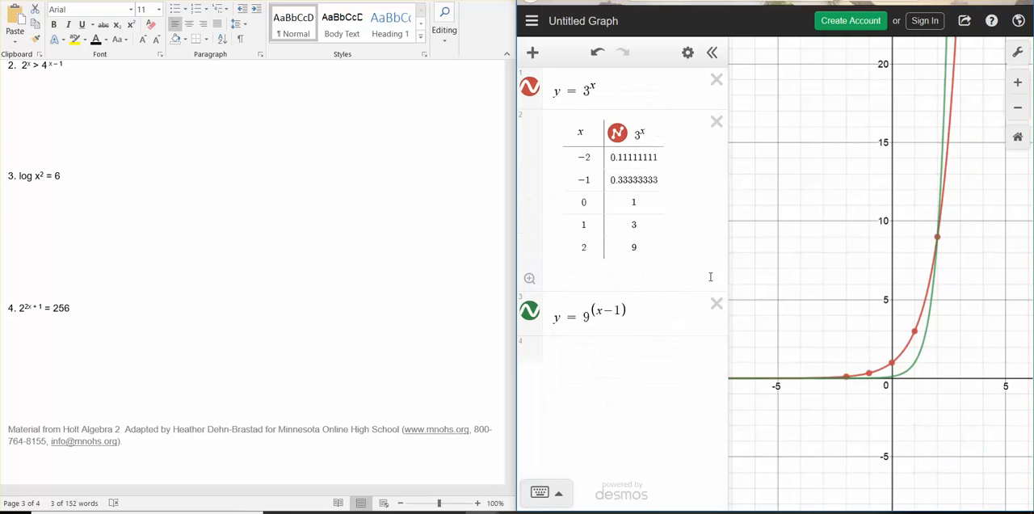
{"action": "left_click", "coordinate": [716, 305]}
{"action": "left_click", "coordinate": [716, 121]}
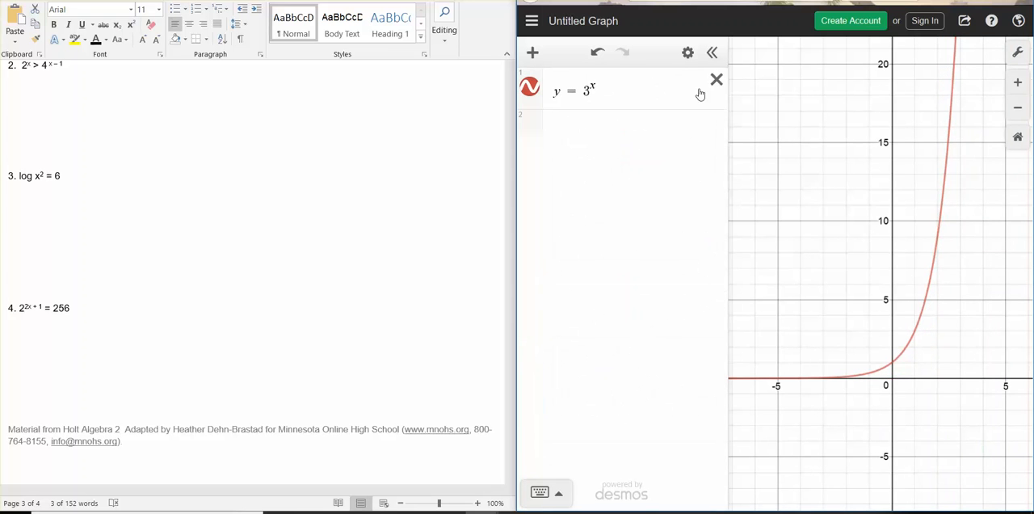
Change the remaining expression to y = log x^2 and add y = 6 as a second expression for problem 3.
{"action": "left_click", "coordinate": [610, 95]}
{"action": "key", "text": "BackSpace"}
{"action": "key", "text": "BackSpace"}
{"action": "key", "text": "BackSpace"}
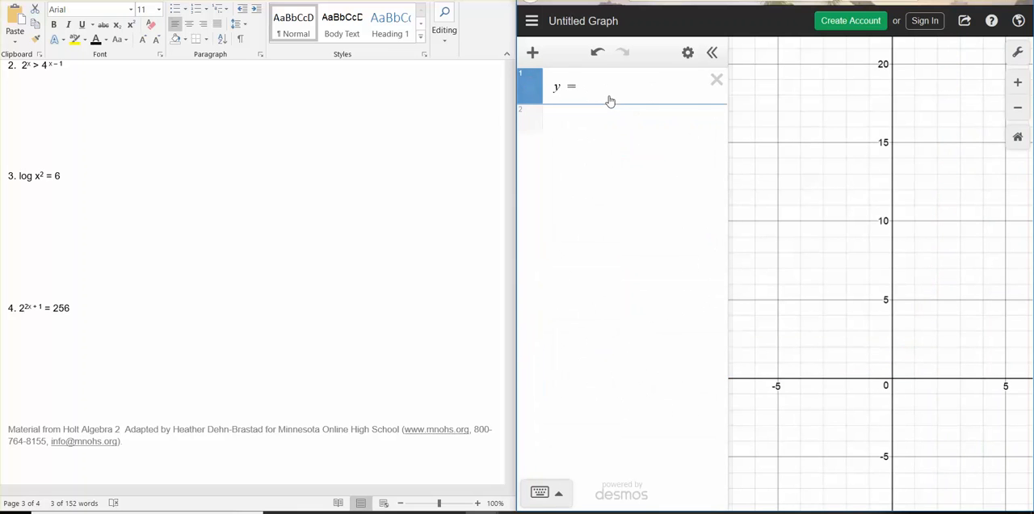
{"action": "type", "text": "logx^2"}
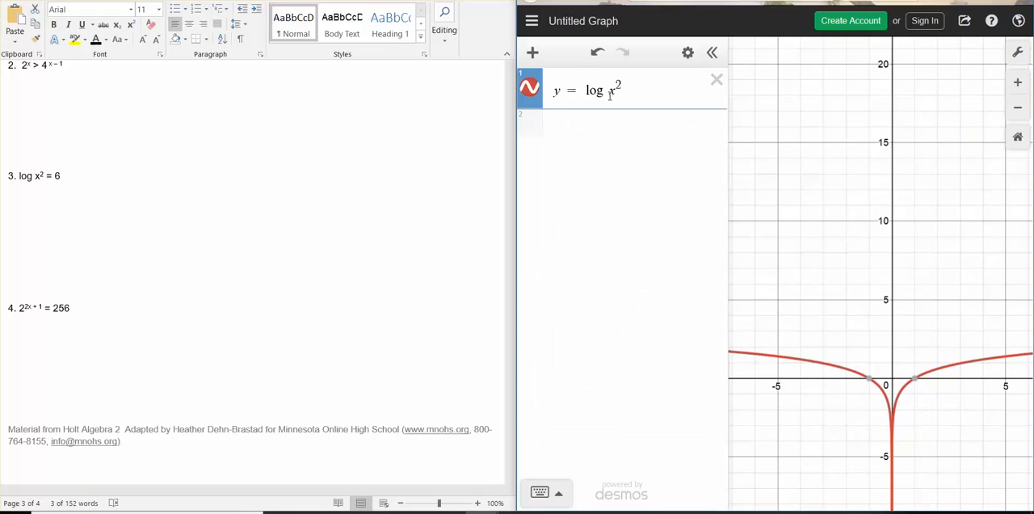
{"action": "left_click", "coordinate": [601, 128]}
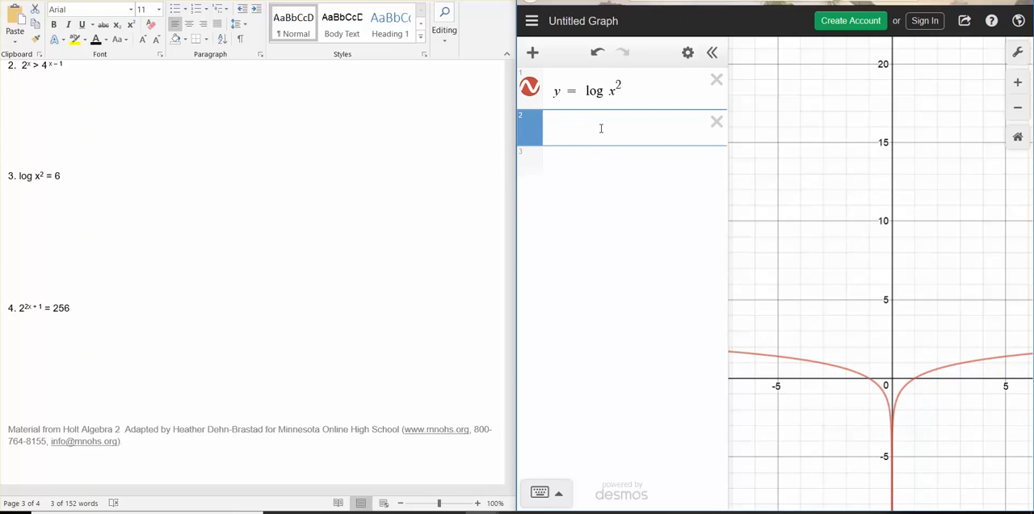
{"action": "type", "text": "y=6"}
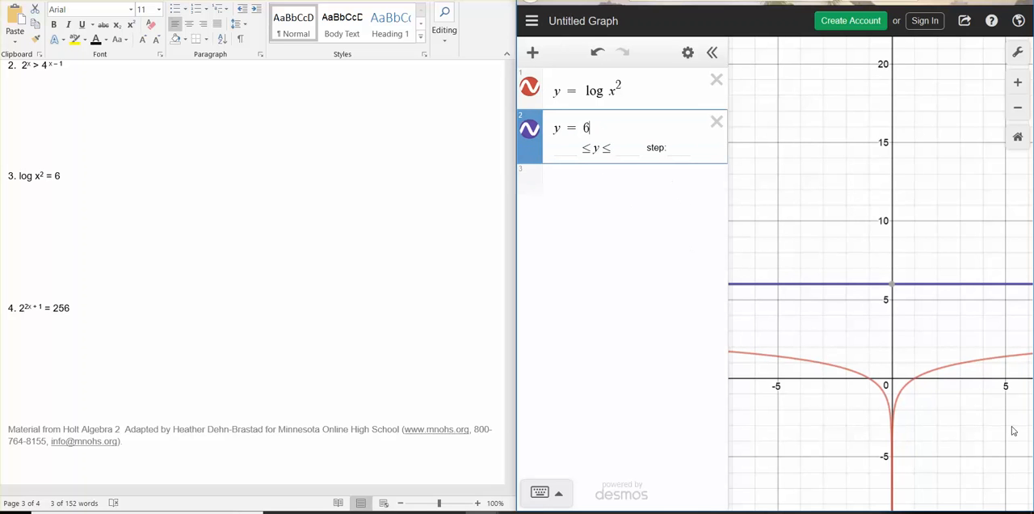
Examine the graph over a wider range for where y = log x^2 intersects y = 6.
{"action": "scroll", "coordinate": [814, 321], "scroll_direction": "down", "scroll_amount": 1}
{"action": "scroll", "coordinate": [814, 321], "scroll_direction": "down", "scroll_amount": 5}
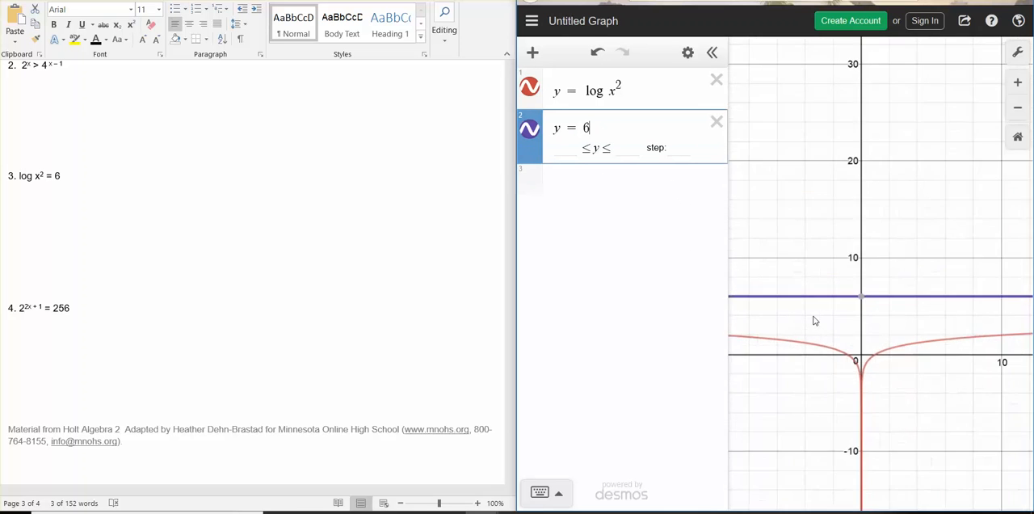
{"action": "scroll", "coordinate": [814, 320], "scroll_direction": "down", "scroll_amount": 2}
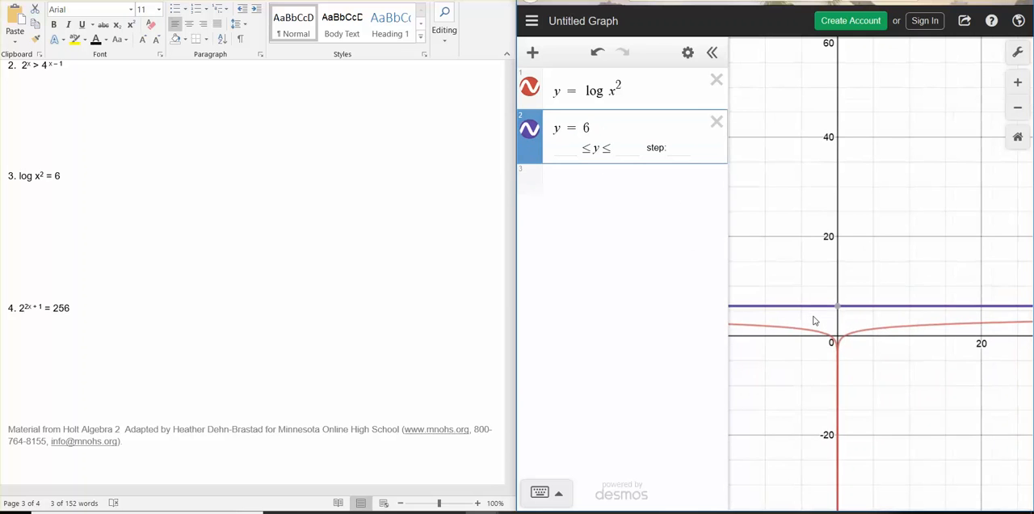
{"action": "left_click", "coordinate": [1011, 108]}
{"action": "left_click", "coordinate": [1011, 108]}
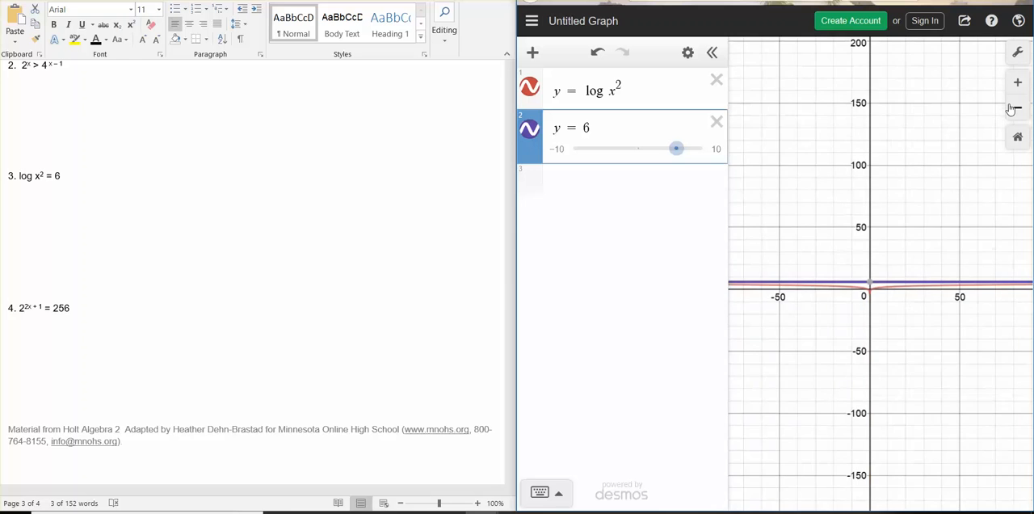
{"action": "left_click", "coordinate": [1010, 109]}
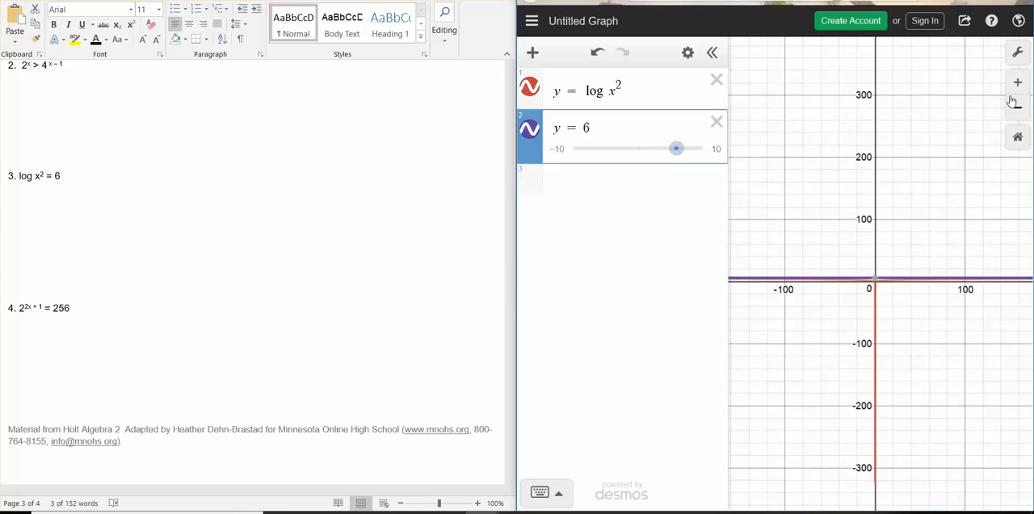
{"action": "left_click", "coordinate": [1017, 85]}
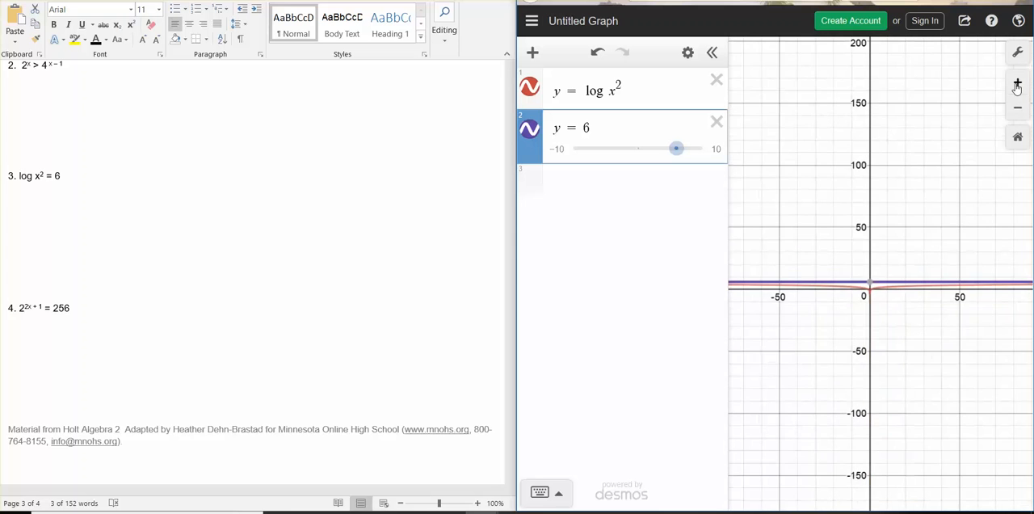
{"action": "left_click", "coordinate": [1017, 86]}
Set the graph's y-axis range to −8 ≤ y ≤ 2.
{"action": "left_click", "coordinate": [1011, 56]}
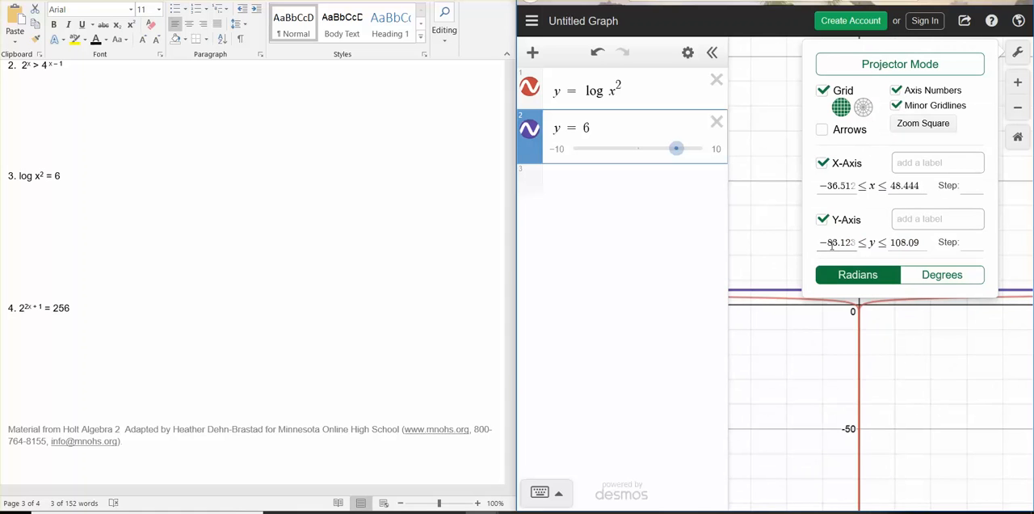
{"action": "left_click_drag", "start_coordinate": [813, 239], "coordinate": [796, 235]}
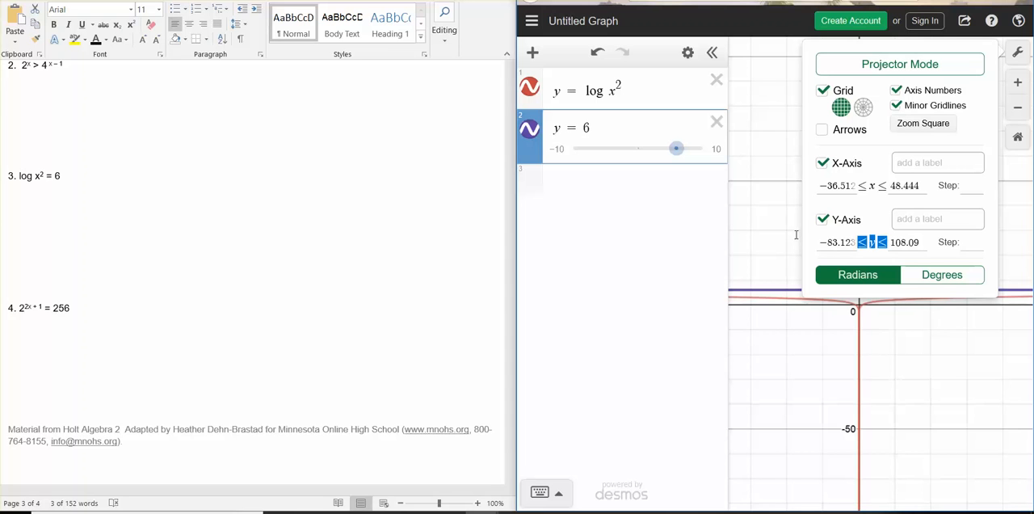
{"action": "left_click", "coordinate": [853, 243]}
{"action": "key", "text": "BackSpace"}
{"action": "key", "text": "BackSpace"}
{"action": "key", "text": "BackSpace"}
{"action": "key", "text": "BackSpace"}
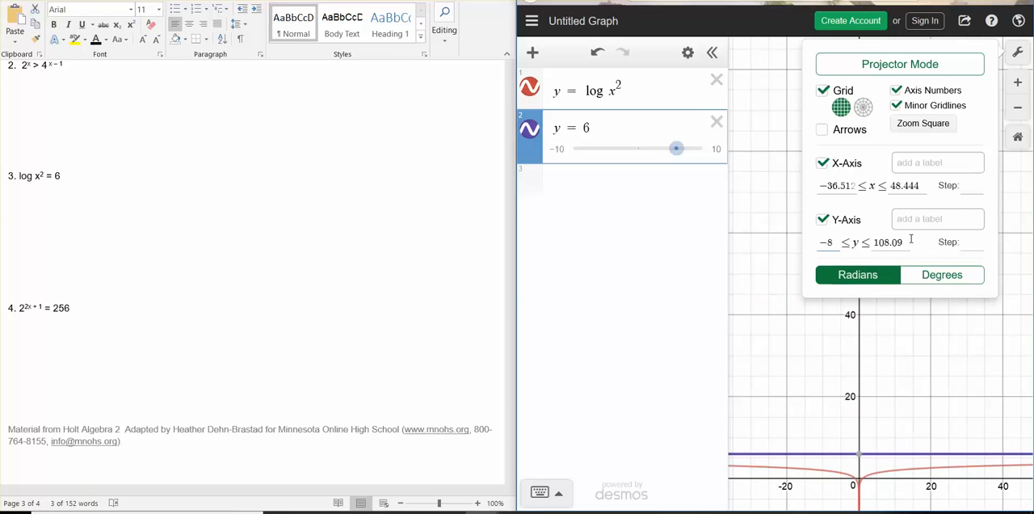
{"action": "double_click", "coordinate": [829, 242]}
{"action": "left_click_drag", "start_coordinate": [875, 242], "coordinate": [937, 247]}
{"action": "type", "text": "2"}
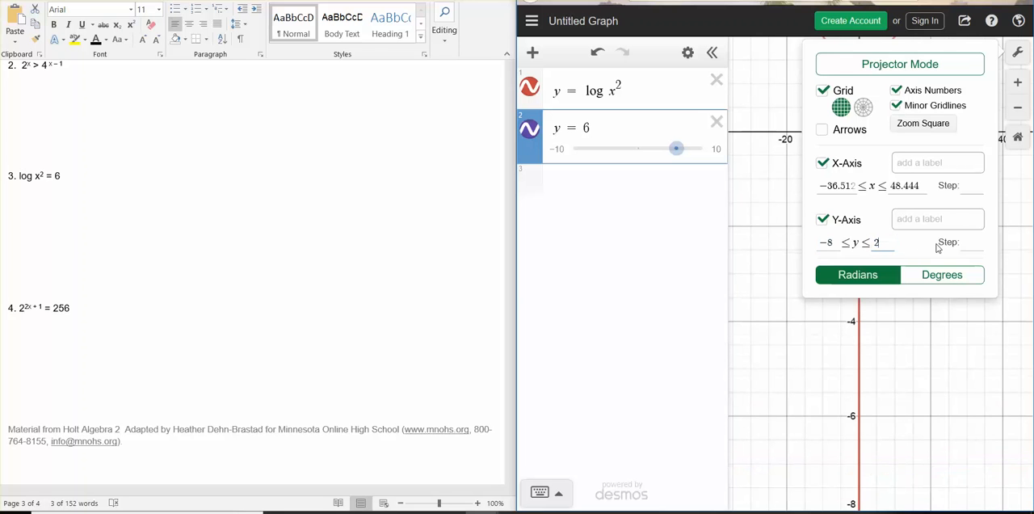
{"action": "left_click", "coordinate": [813, 327]}
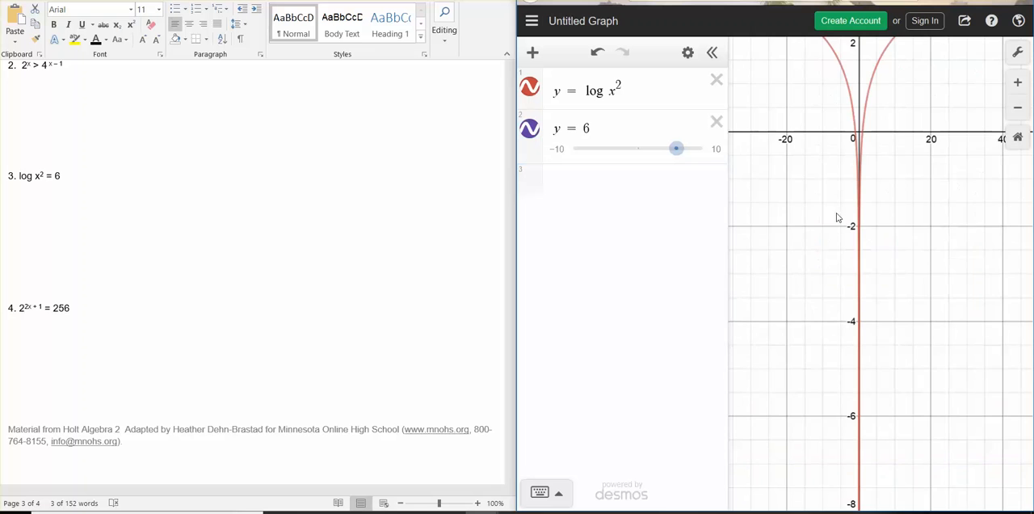
Set the graph's y-axis range to −2 ≤ y ≤ 7, keeping a wide x-axis range for both curves.
{"action": "left_click_drag", "start_coordinate": [940, 205], "coordinate": [942, 399]}
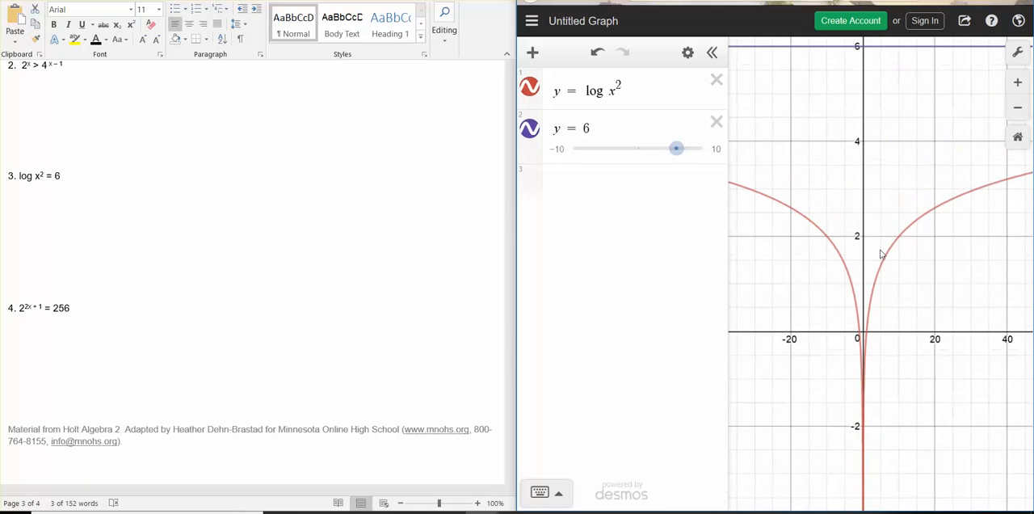
{"action": "scroll", "coordinate": [882, 252], "scroll_direction": "down", "scroll_amount": 1}
{"action": "scroll", "coordinate": [880, 251], "scroll_direction": "down", "scroll_amount": 2}
{"action": "left_click_drag", "start_coordinate": [866, 179], "coordinate": [908, 231]}
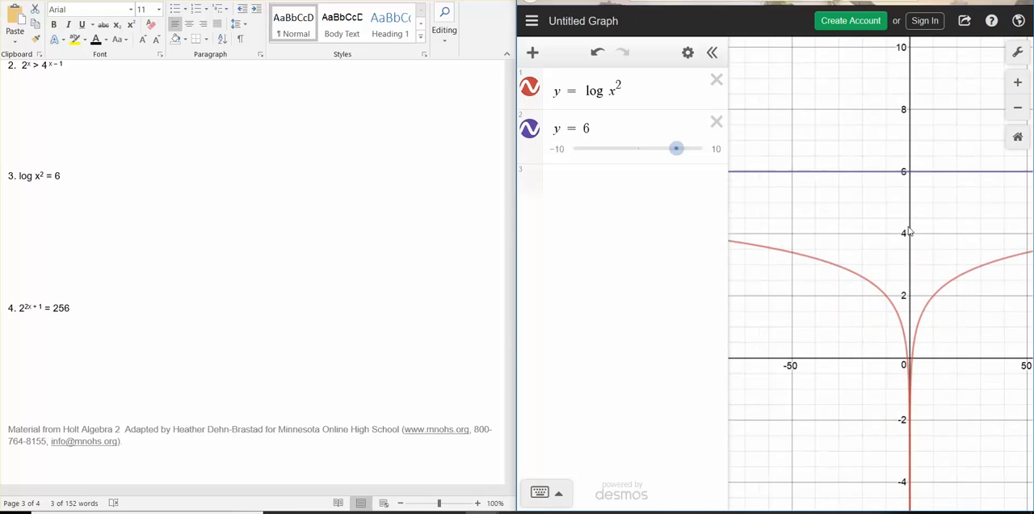
{"action": "scroll", "coordinate": [849, 221], "scroll_direction": "down", "scroll_amount": 5}
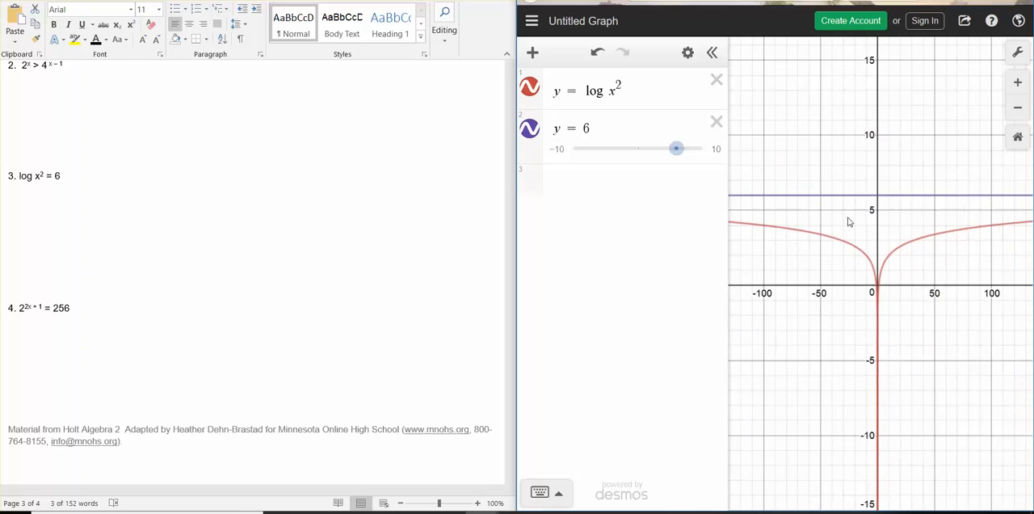
{"action": "left_click", "coordinate": [1019, 55]}
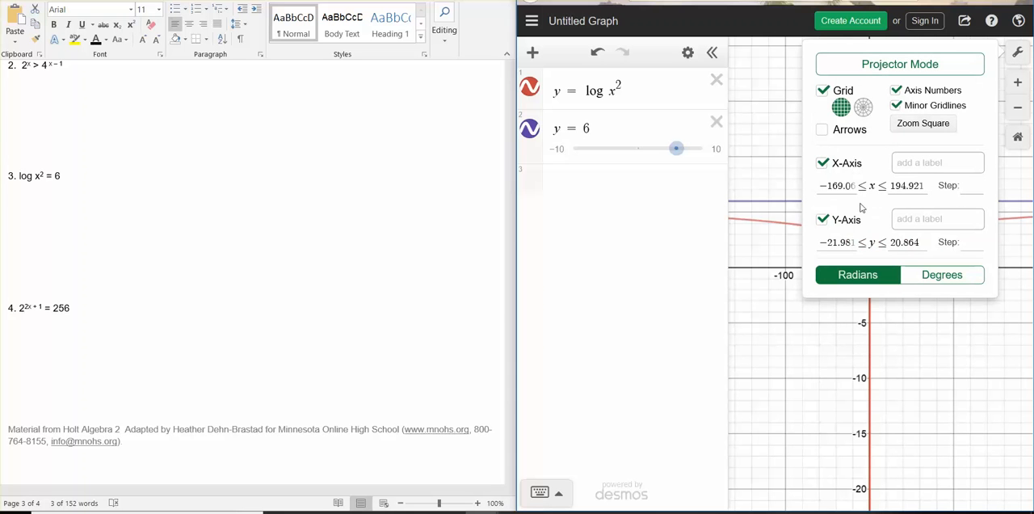
{"action": "left_click_drag", "start_coordinate": [854, 241], "coordinate": [829, 242]}
{"action": "type", "text": "2"}
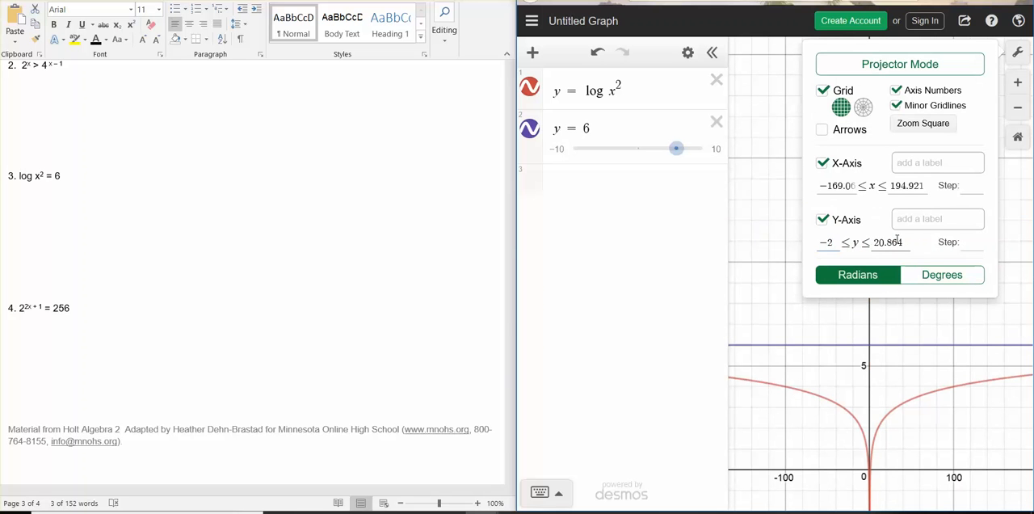
{"action": "left_click_drag", "start_coordinate": [904, 237], "coordinate": [875, 243]}
{"action": "type", "text": "7"}
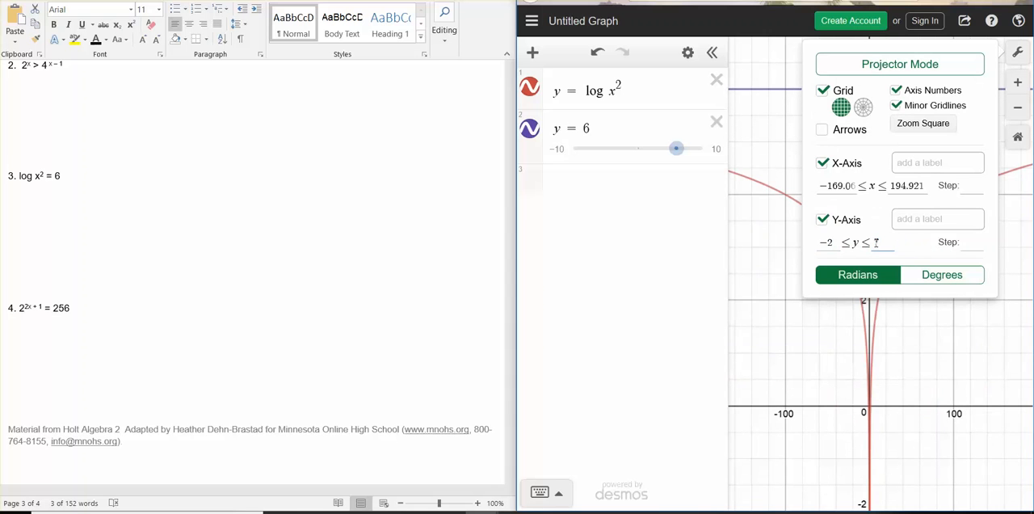
{"action": "left_click", "coordinate": [819, 321]}
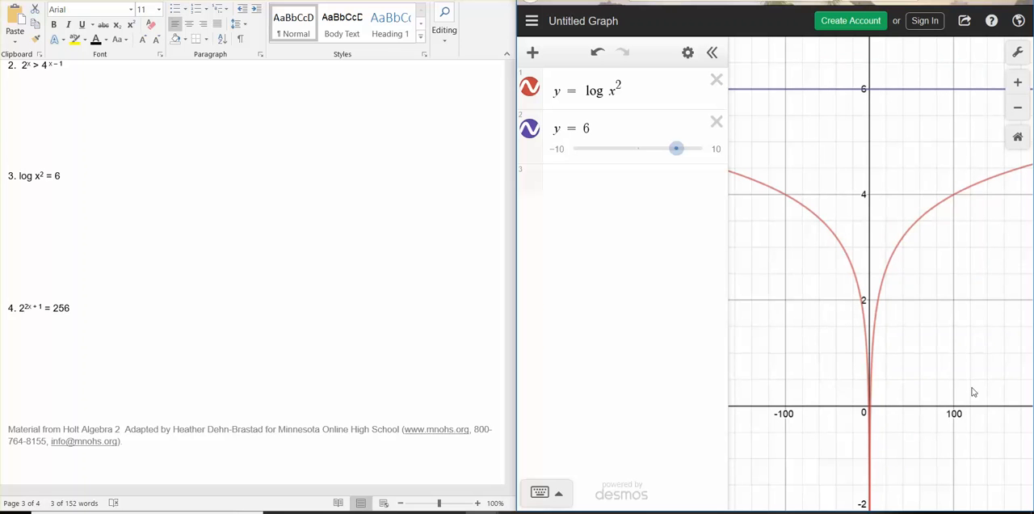
Duplicate the y = log x^2 expression and convert the copy to a table.
{"action": "left_click", "coordinate": [663, 93]}
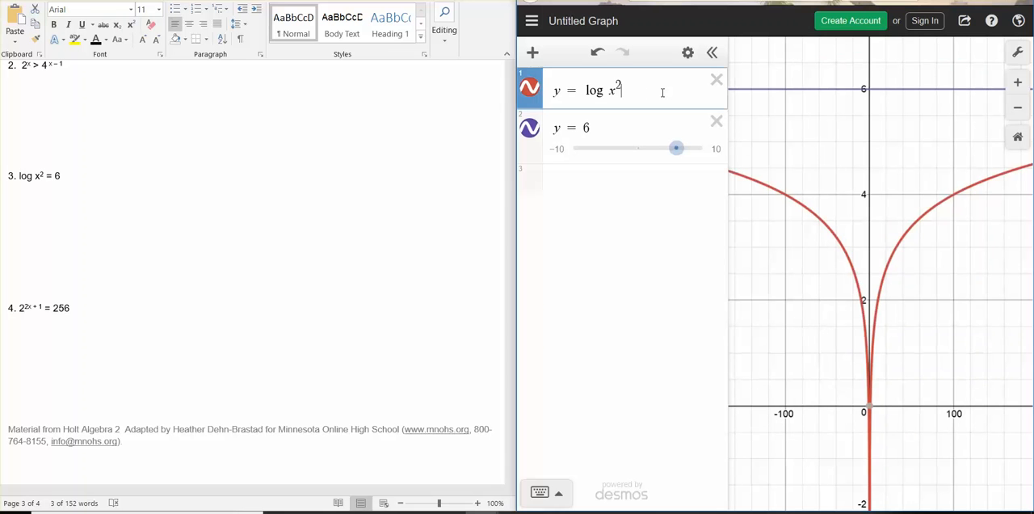
{"action": "left_click", "coordinate": [688, 52]}
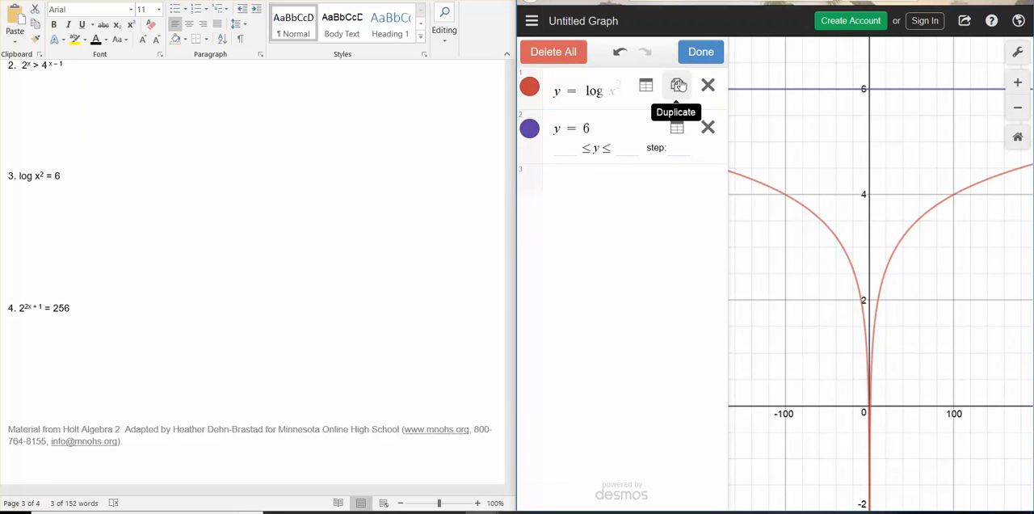
{"action": "left_click", "coordinate": [676, 85]}
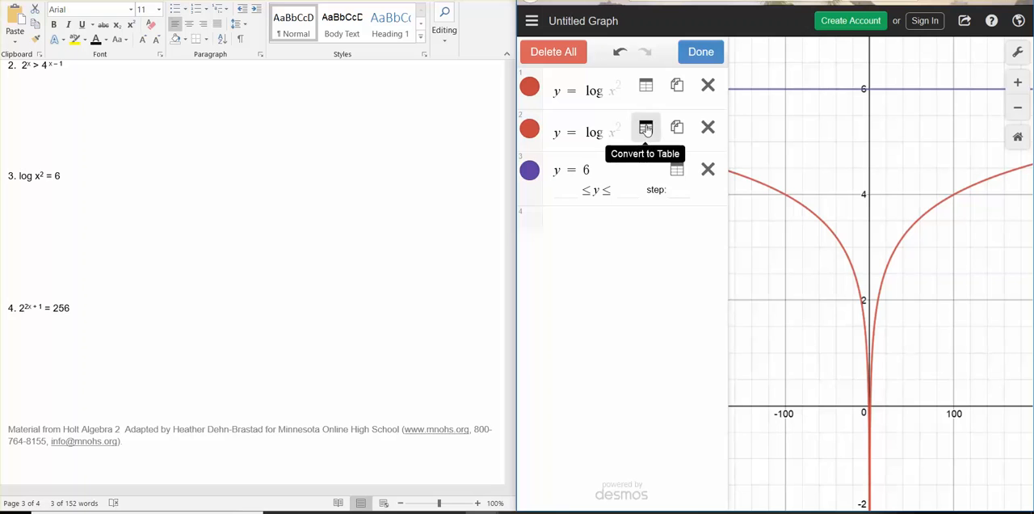
{"action": "left_click", "coordinate": [646, 129]}
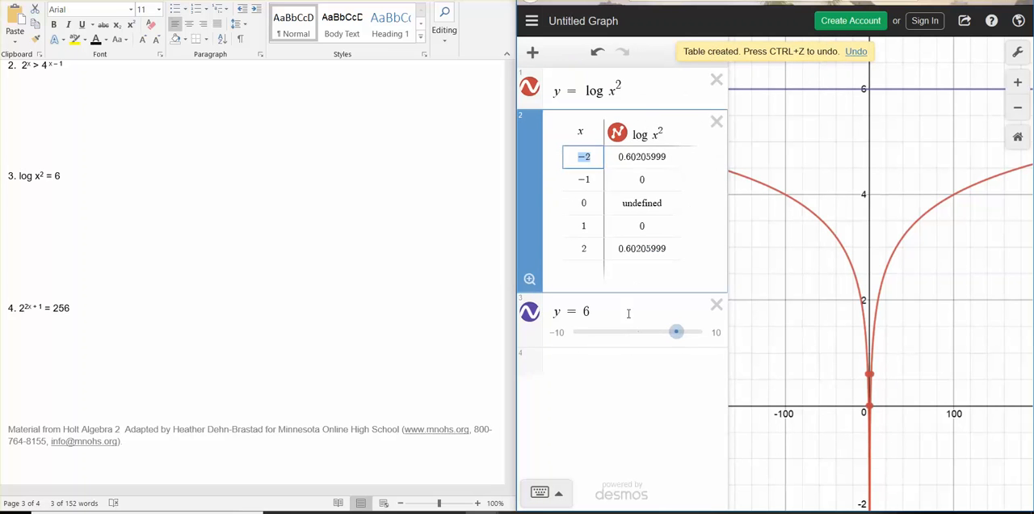
Convert the y = 6 expression to a table.
{"action": "left_click", "coordinate": [673, 327]}
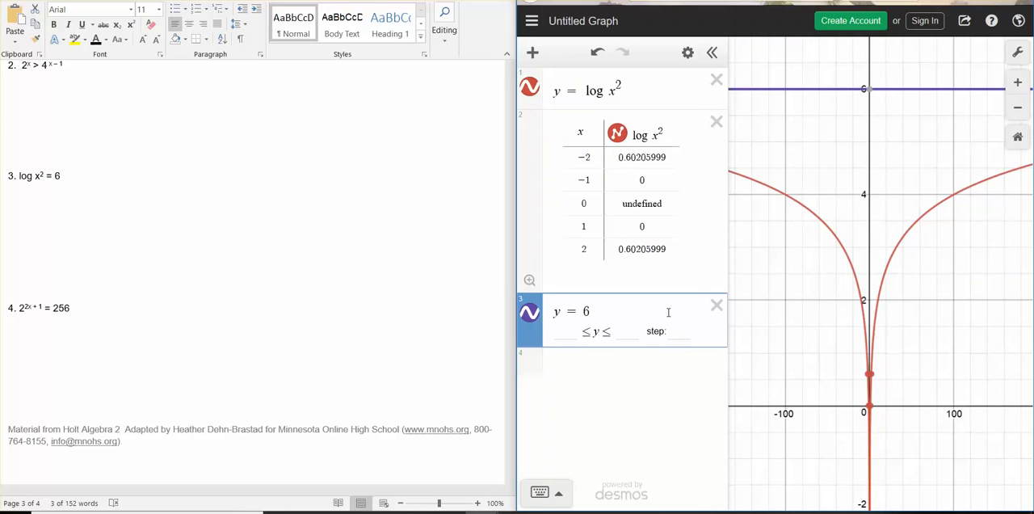
{"action": "left_click", "coordinate": [687, 52]}
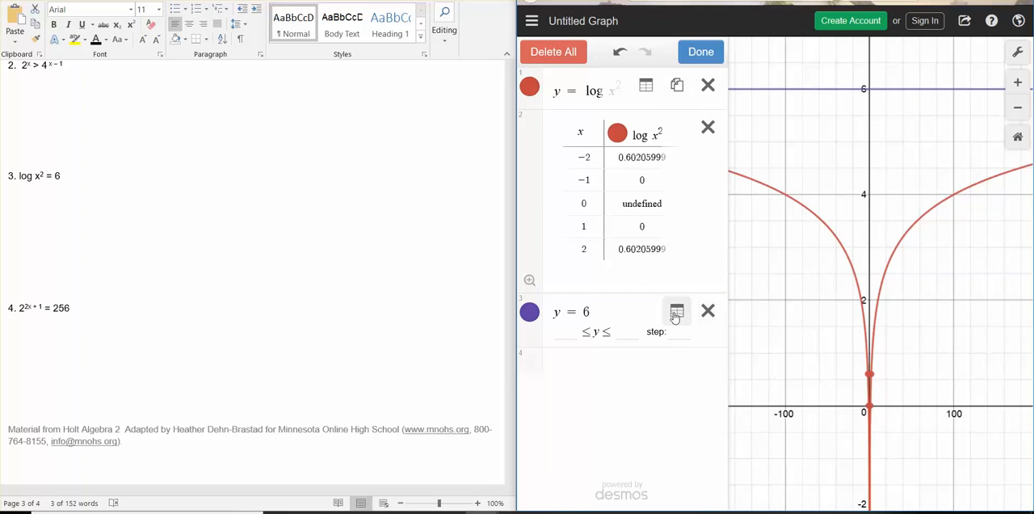
{"action": "left_click", "coordinate": [635, 312]}
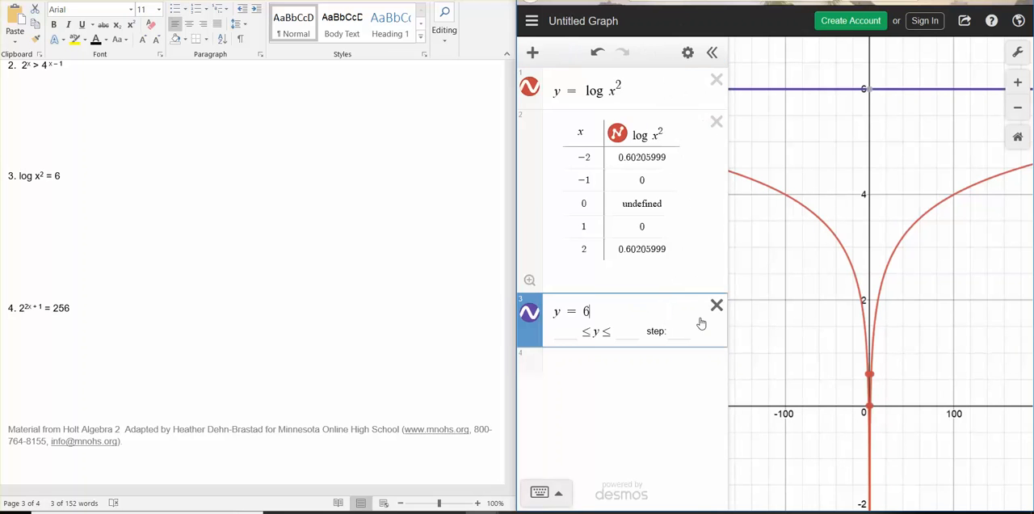
{"action": "left_click", "coordinate": [687, 52]}
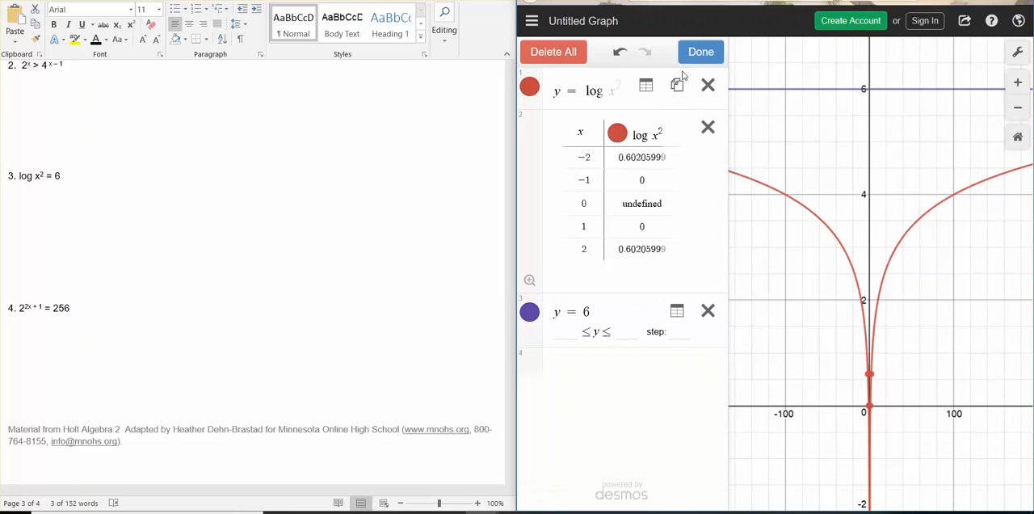
{"action": "left_click", "coordinate": [677, 311]}
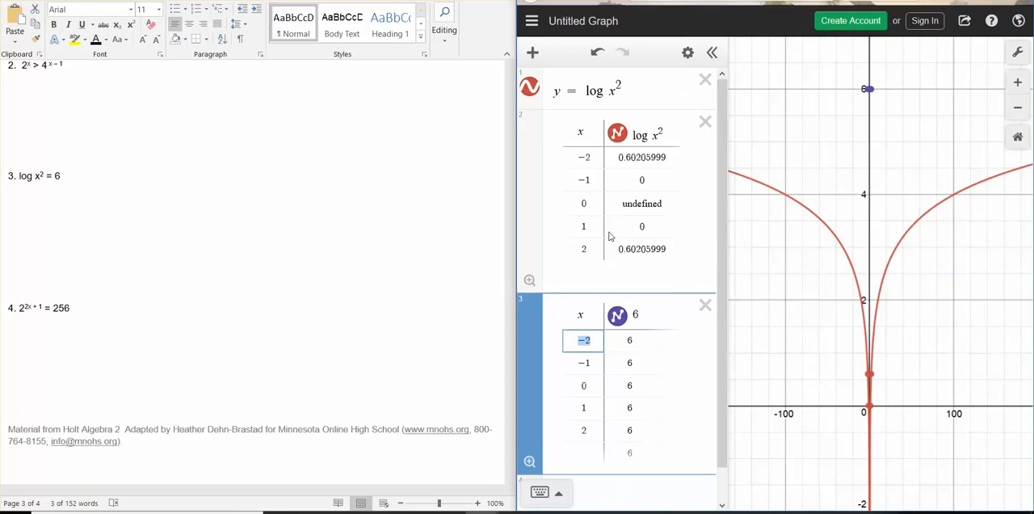
Try x = 6 in a new row of the log x^2 table and clear the entry.
{"action": "scroll", "coordinate": [647, 258], "scroll_direction": "down", "scroll_amount": 1}
{"action": "scroll", "coordinate": [647, 259], "scroll_direction": "up", "scroll_amount": 1}
{"action": "scroll", "coordinate": [681, 252], "scroll_direction": "down", "scroll_amount": 1}
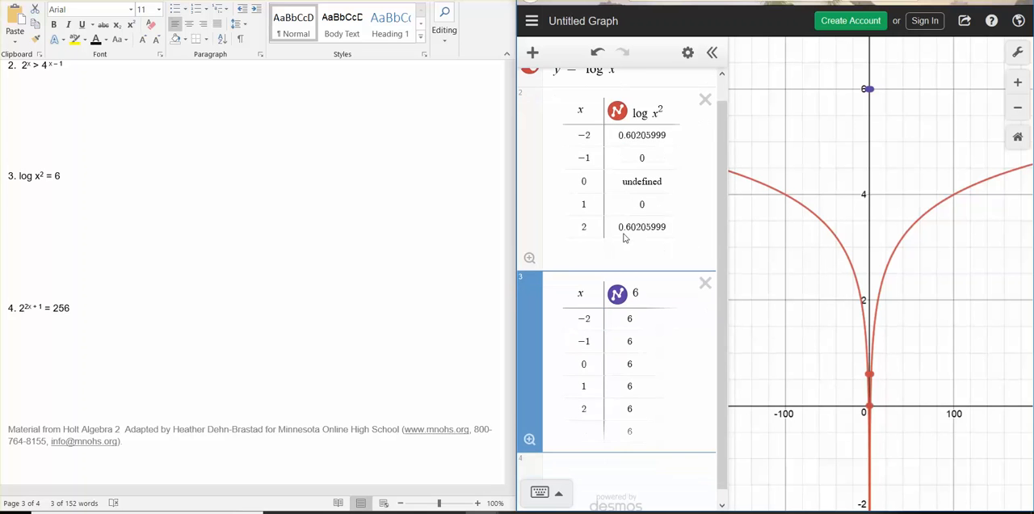
{"action": "left_click", "coordinate": [654, 227]}
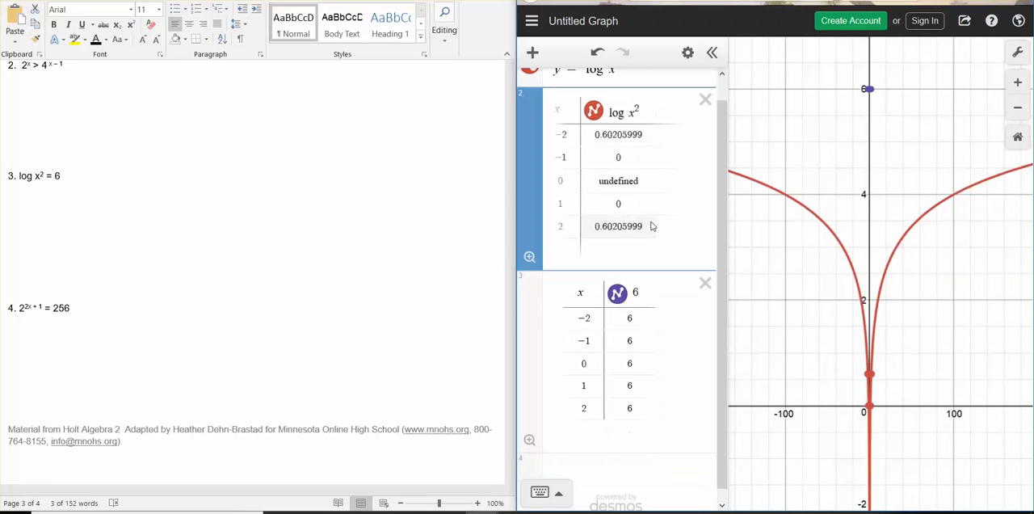
{"action": "scroll", "coordinate": [566, 246], "scroll_direction": "up", "scroll_amount": 1}
{"action": "left_click", "coordinate": [599, 271]}
{"action": "type", "text": "6"}
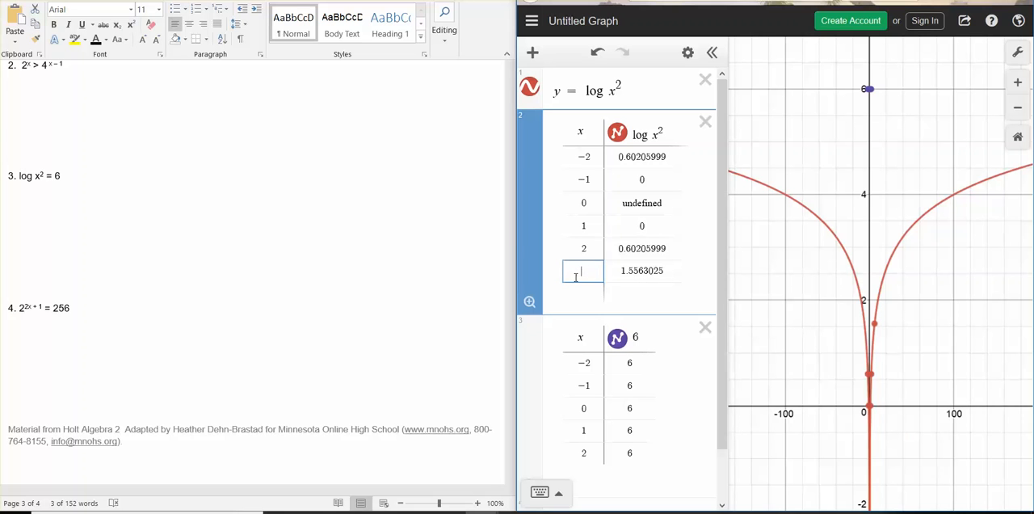
{"action": "left_click", "coordinate": [621, 280]}
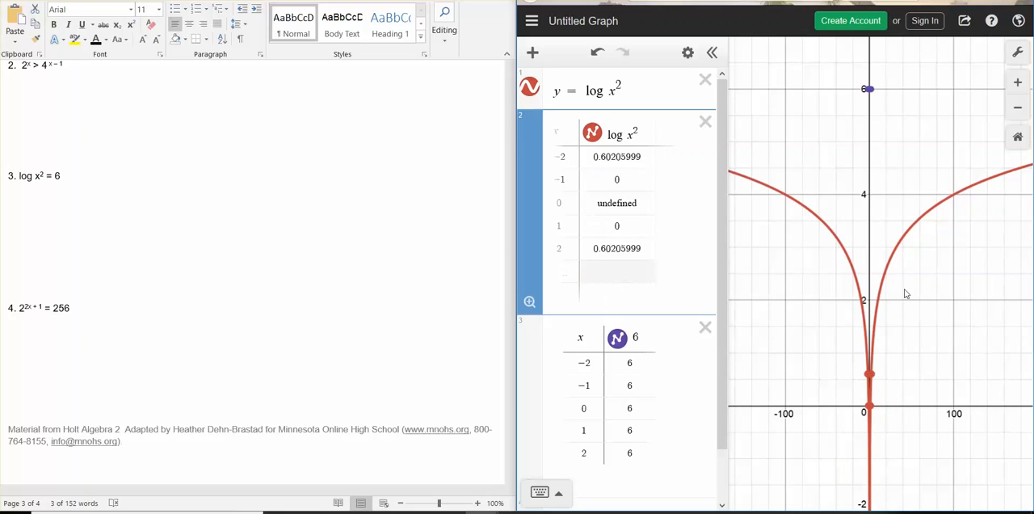
Trace the y = log x^2 curve out towards x = 1000 to check where its y-value approaches 6.
{"action": "scroll", "coordinate": [836, 306], "scroll_direction": "down", "scroll_amount": 5}
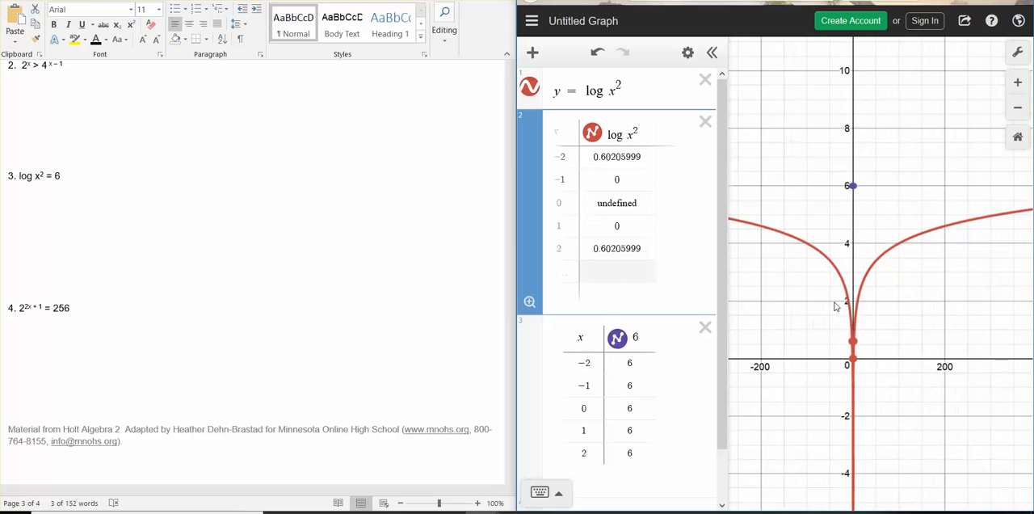
{"action": "scroll", "coordinate": [835, 306], "scroll_direction": "down", "scroll_amount": 5}
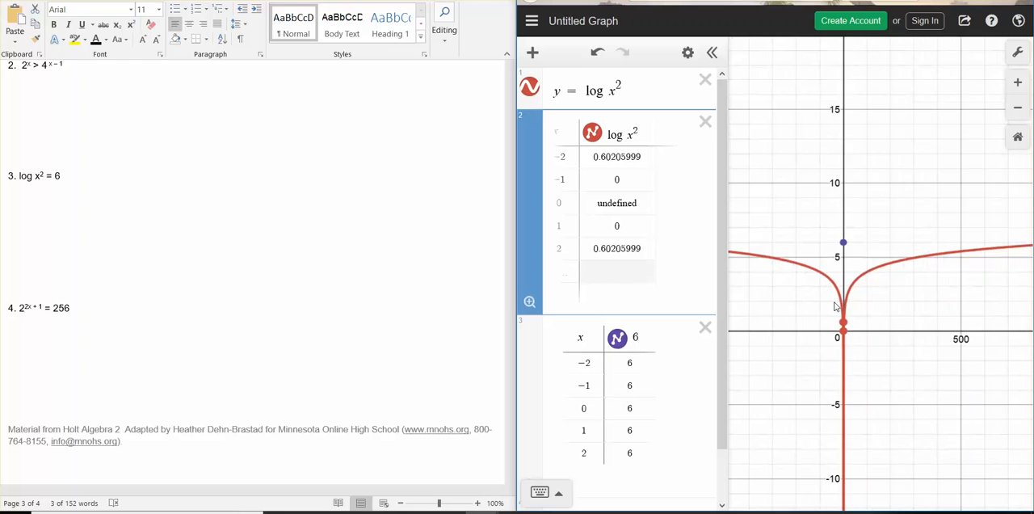
{"action": "scroll", "coordinate": [835, 305], "scroll_direction": "down", "scroll_amount": 2}
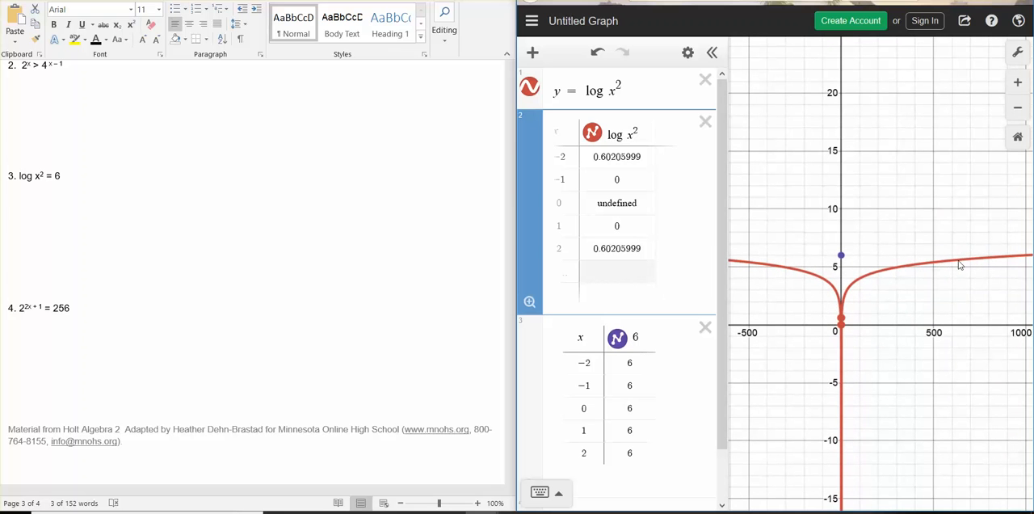
{"action": "left_click", "coordinate": [1006, 260]}
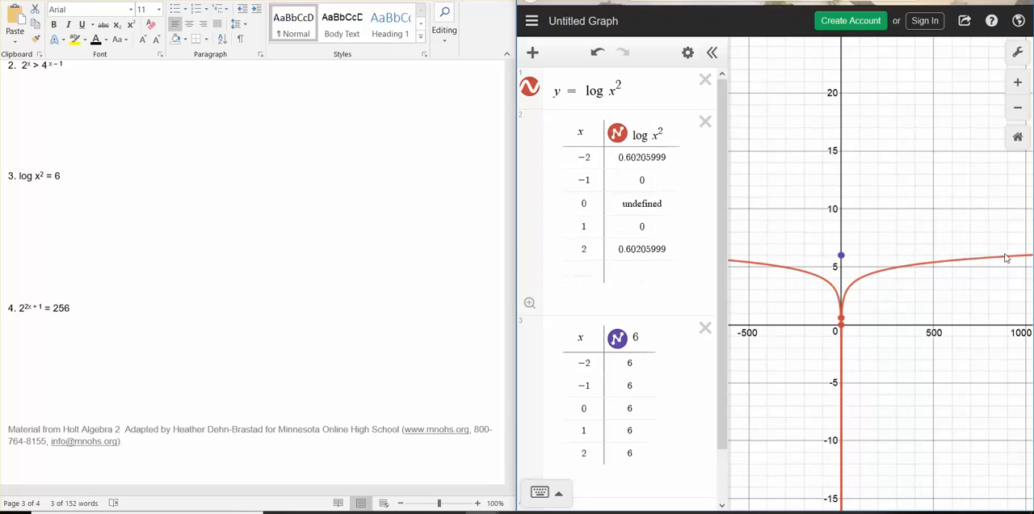
{"action": "mouse_move", "coordinate": [990, 259]}
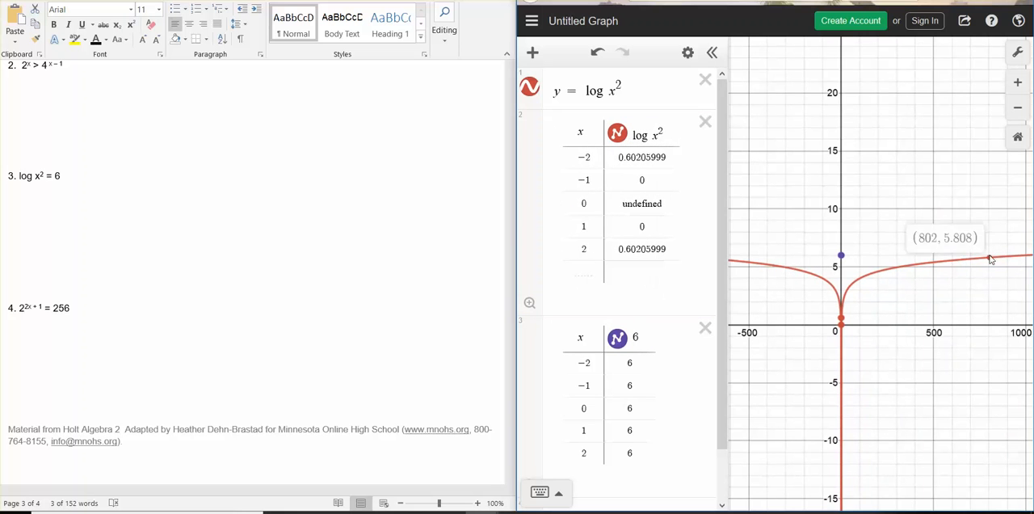
Add y = 6 as a new expression below the two tables to graph the horizontal line again.
{"action": "scroll", "coordinate": [619, 284], "scroll_direction": "down", "scroll_amount": 2}
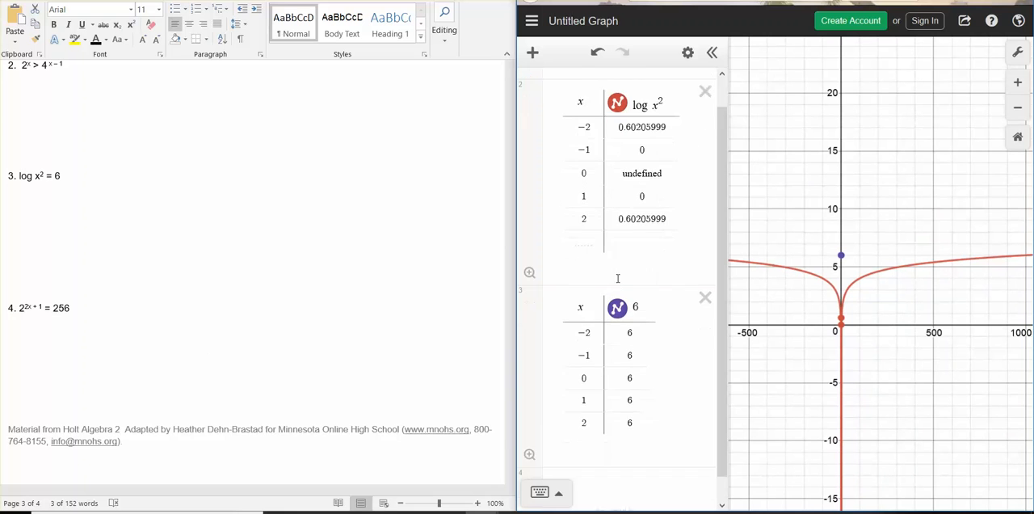
{"action": "left_click", "coordinate": [571, 452]}
{"action": "type", "text": "y=6"}
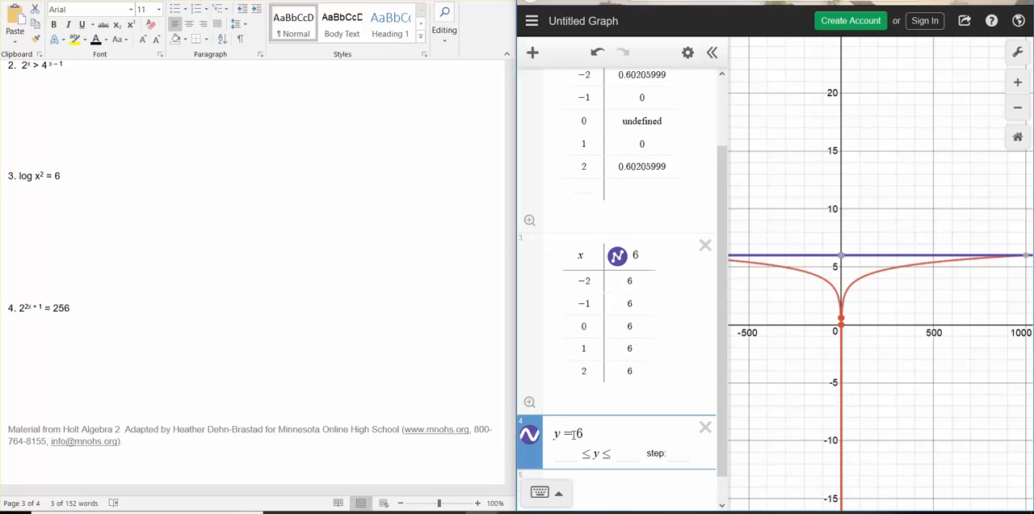
Add x = 1000 as a new row in the log x^2 table and compare its point with the curves' intersection.
{"action": "left_click_drag", "start_coordinate": [970, 304], "coordinate": [861, 311]}
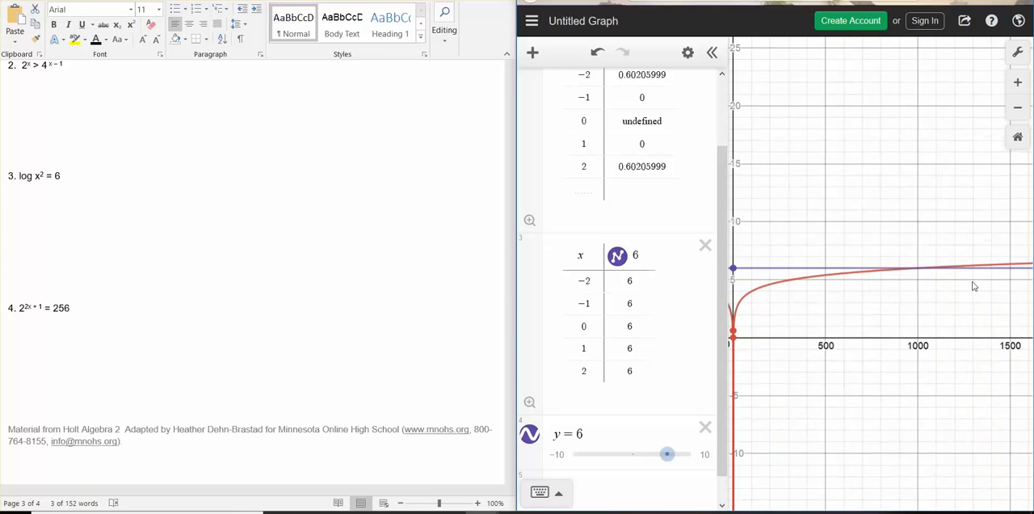
{"action": "left_click", "coordinate": [919, 273]}
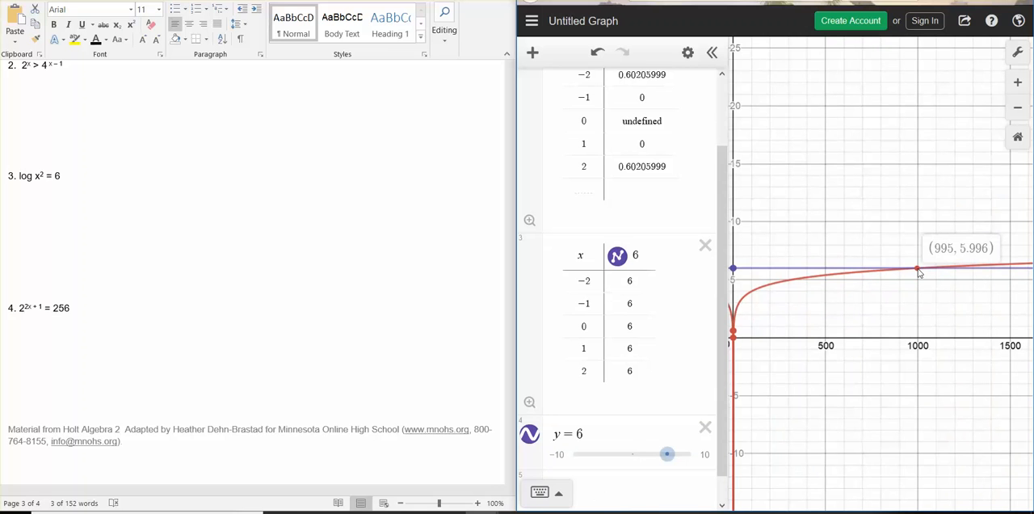
{"action": "left_click", "coordinate": [579, 194]}
{"action": "type", "text": "1000"}
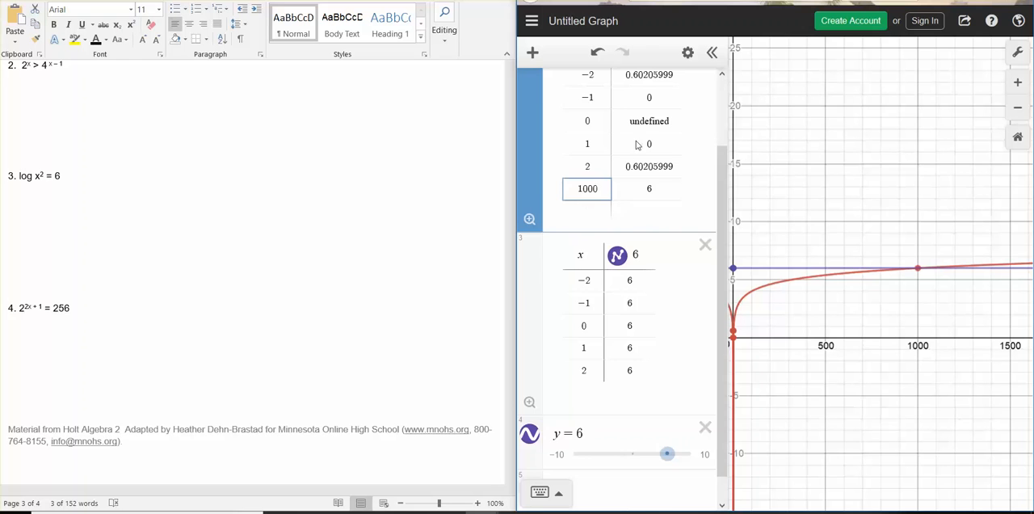
{"action": "scroll", "coordinate": [614, 185], "scroll_direction": "up", "scroll_amount": 2}
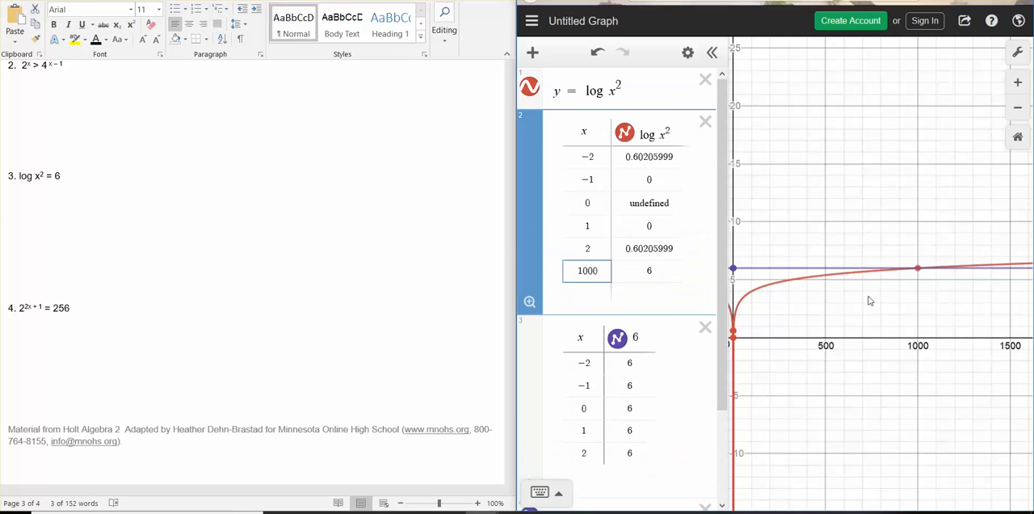
{"action": "left_click_drag", "start_coordinate": [894, 295], "coordinate": [955, 203]}
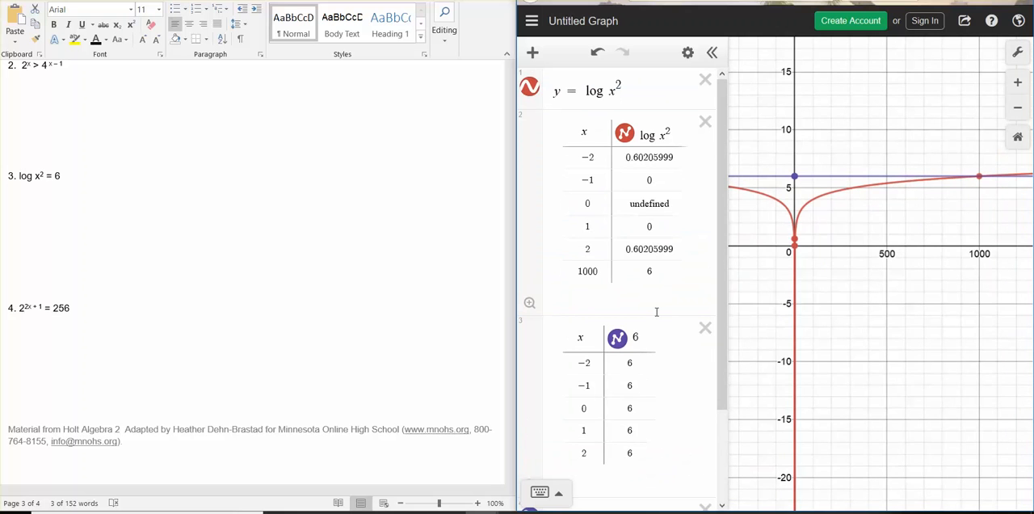
{"action": "scroll", "coordinate": [656, 319], "scroll_direction": "down", "scroll_amount": 2}
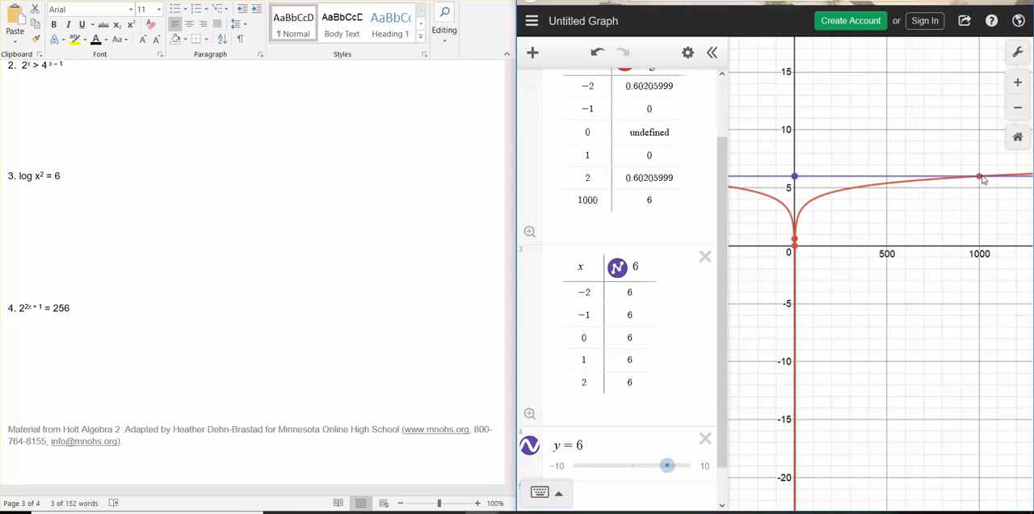
{"action": "scroll", "coordinate": [551, 257], "scroll_direction": "up", "scroll_amount": 2}
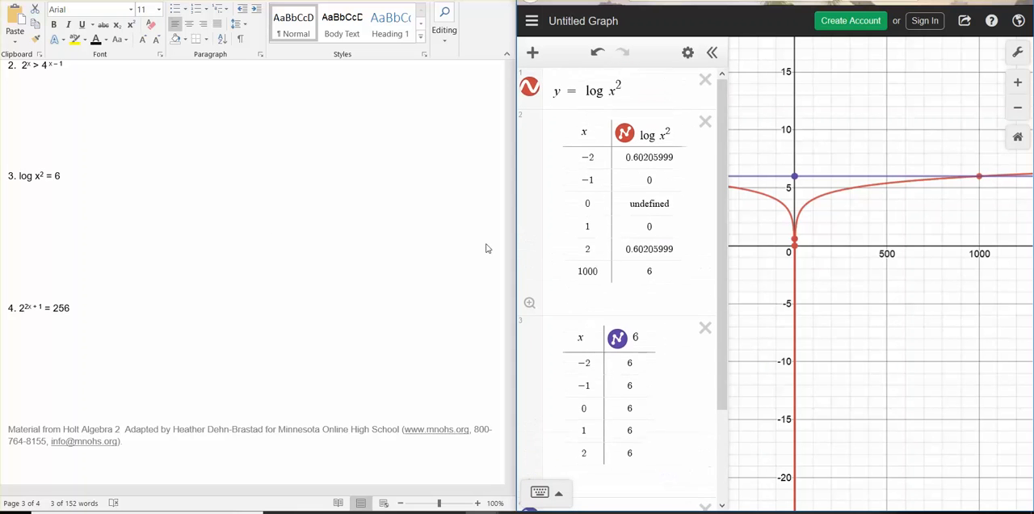